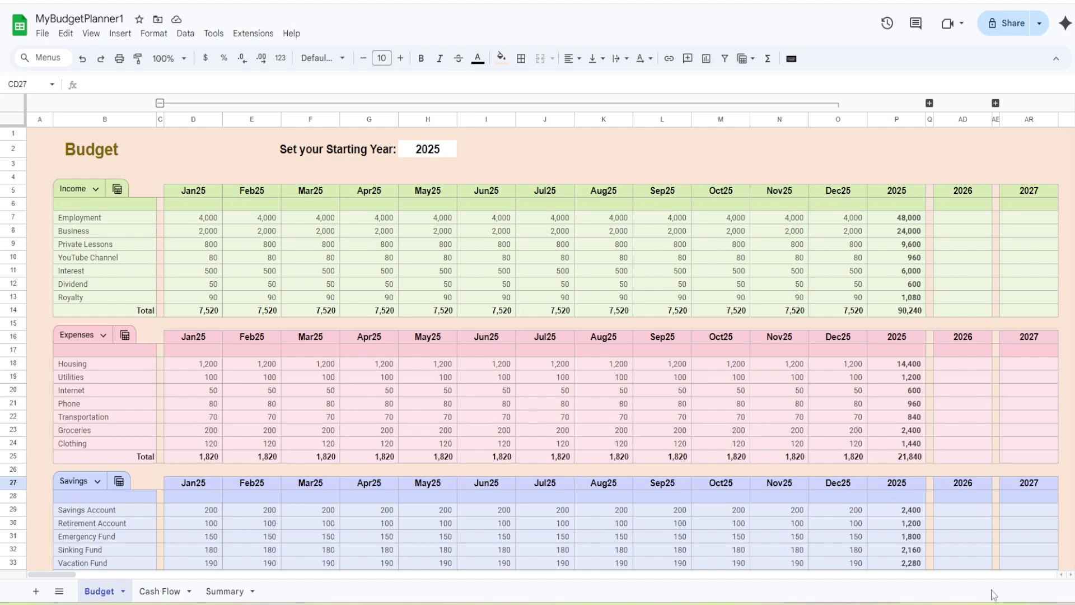
# Step: Make a copy of the budget spreadsheet in My Drive, named "Copy of MyBudgetPlanner1"
pyautogui.click(42, 34)
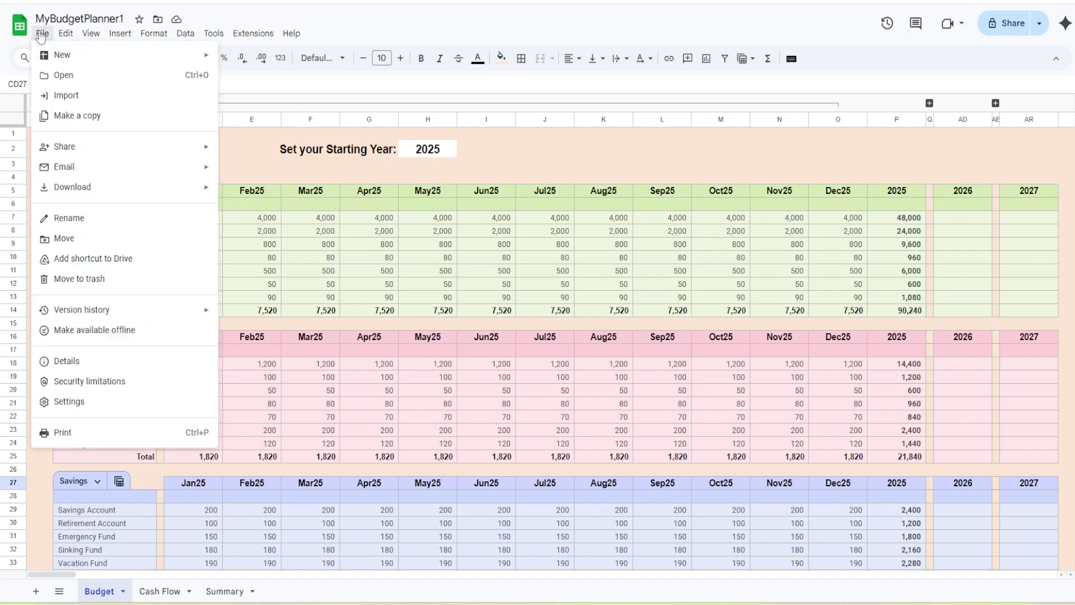
pyautogui.click(89, 115)
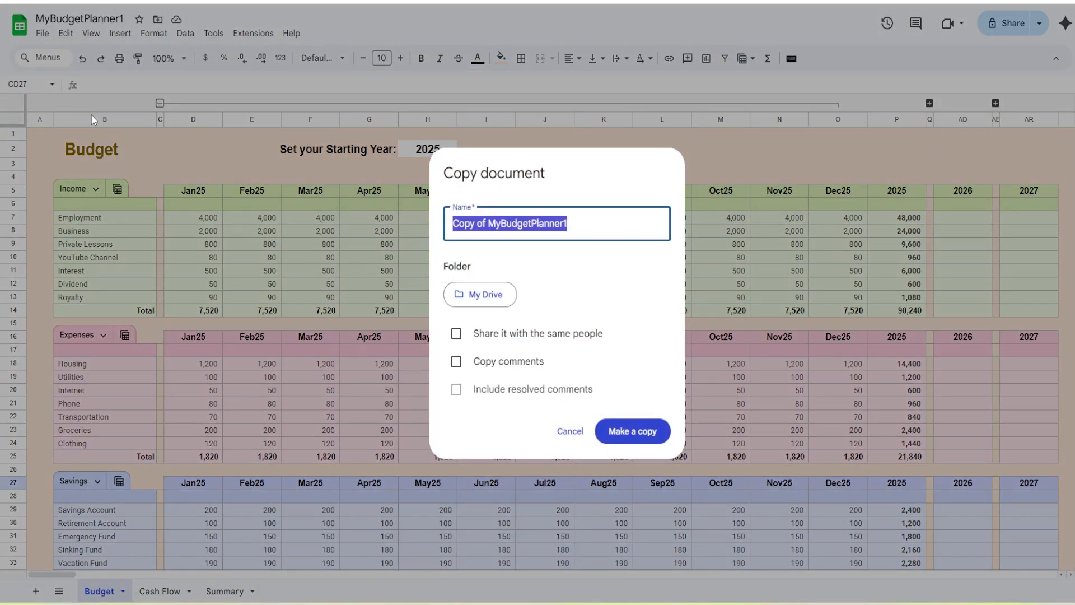
pyautogui.click(627, 434)
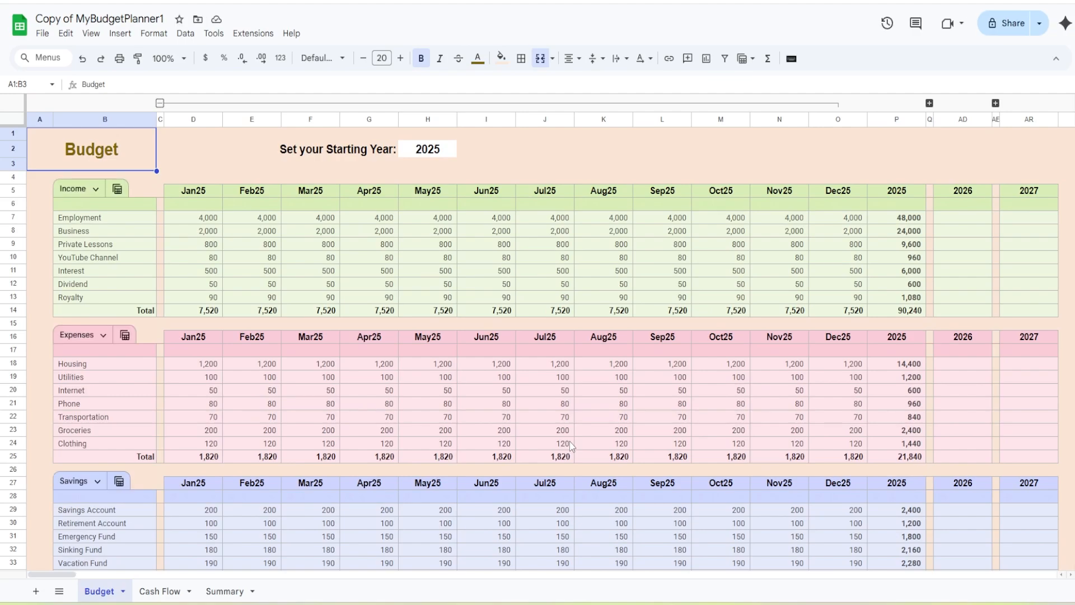
# Step: Create a filter view for the Income table and sort its category column A to Z
pyautogui.click(117, 189)
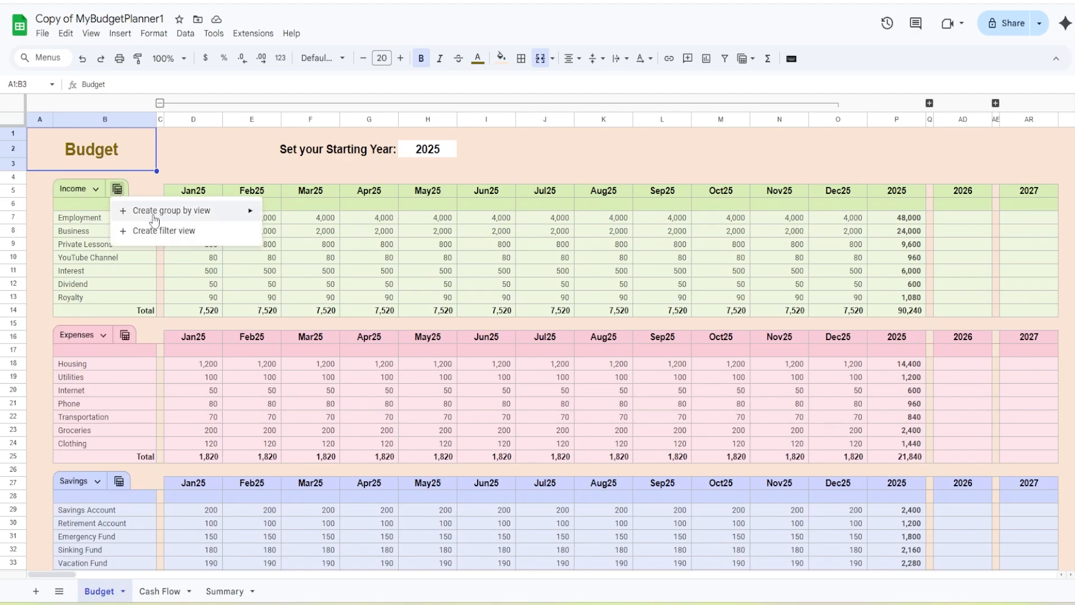
pyautogui.click(162, 234)
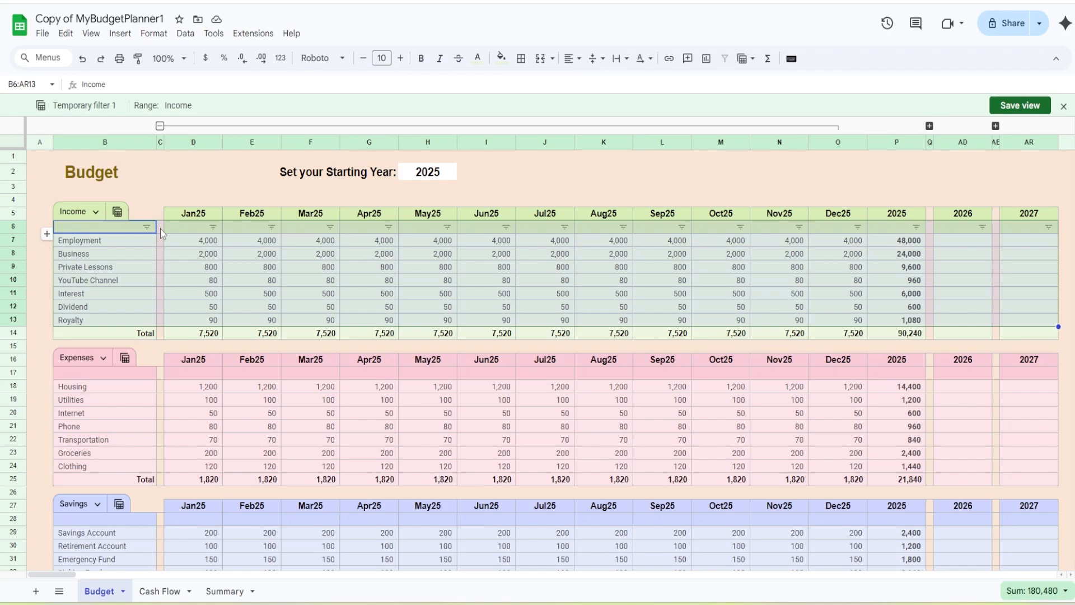
pyautogui.click(146, 227)
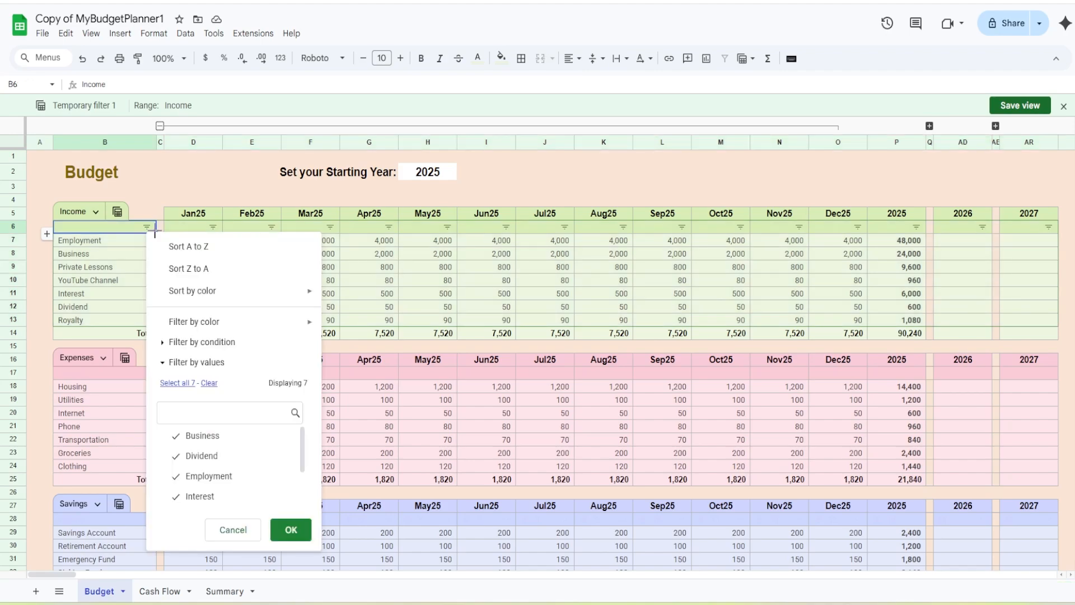
pyautogui.click(177, 247)
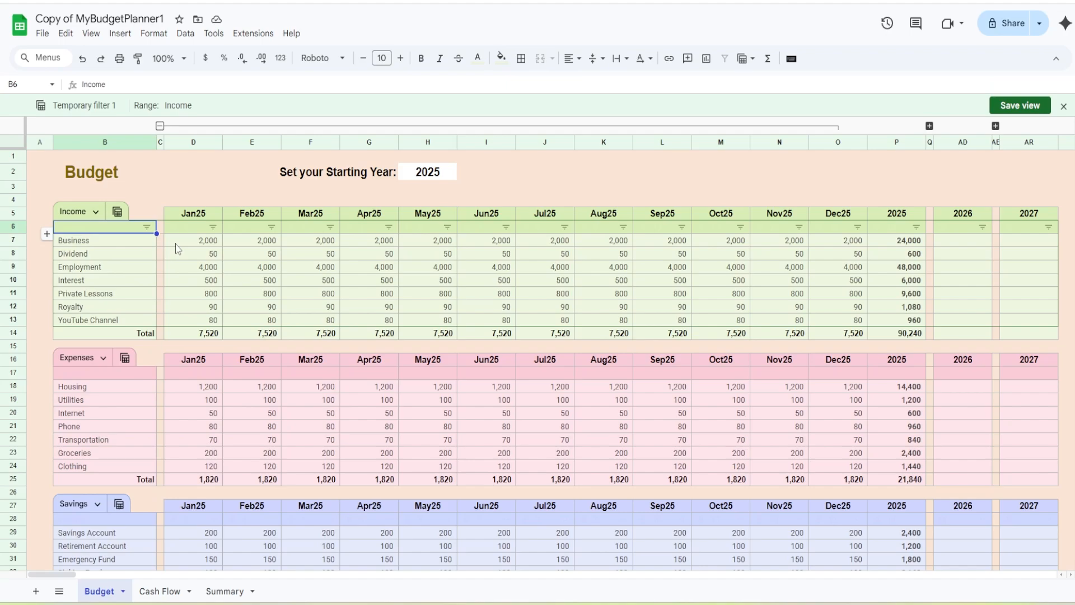
# Step: Save the Income filter view under the name "Sort Income A-Z"
pyautogui.click(1019, 105)
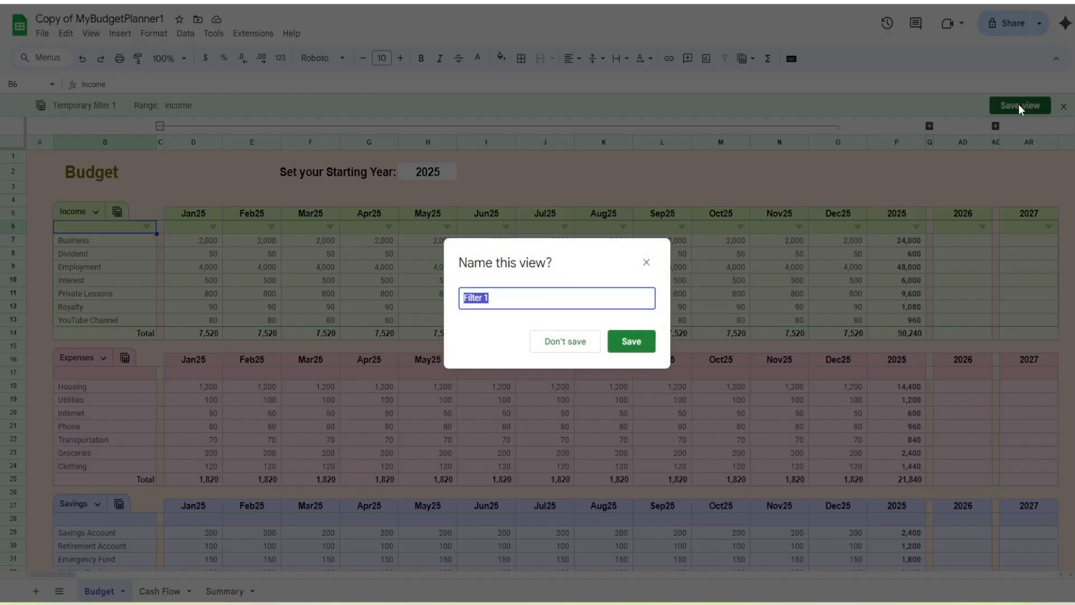
pyautogui.write('Sort Income A-Z')
pyautogui.click(631, 342)
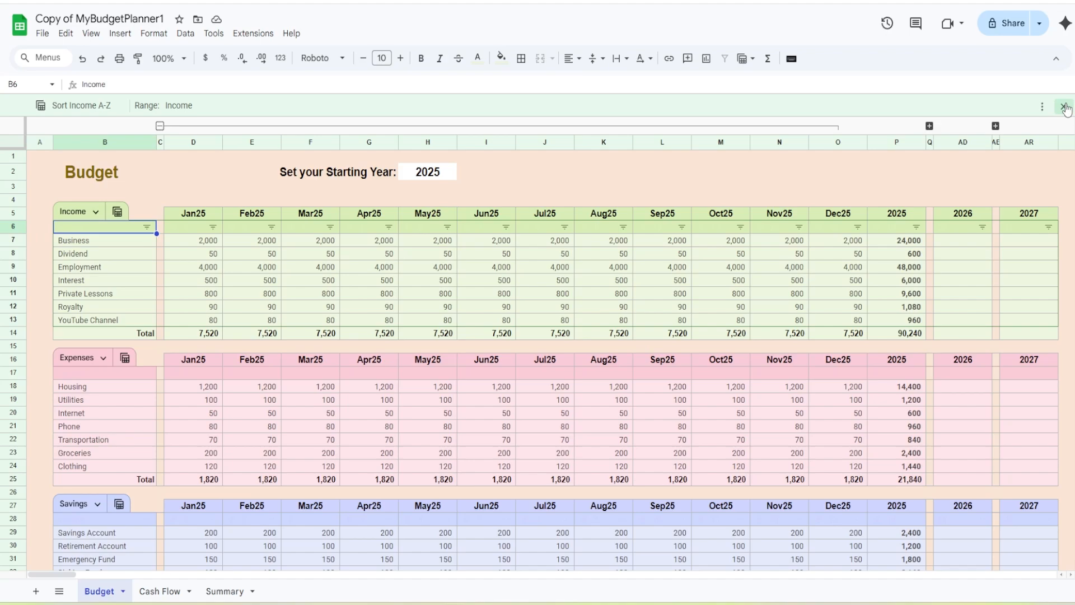
# Step: Close the Income filter view and reapply the saved "Sort Income A-Z" view to the table
pyautogui.click(1063, 106)
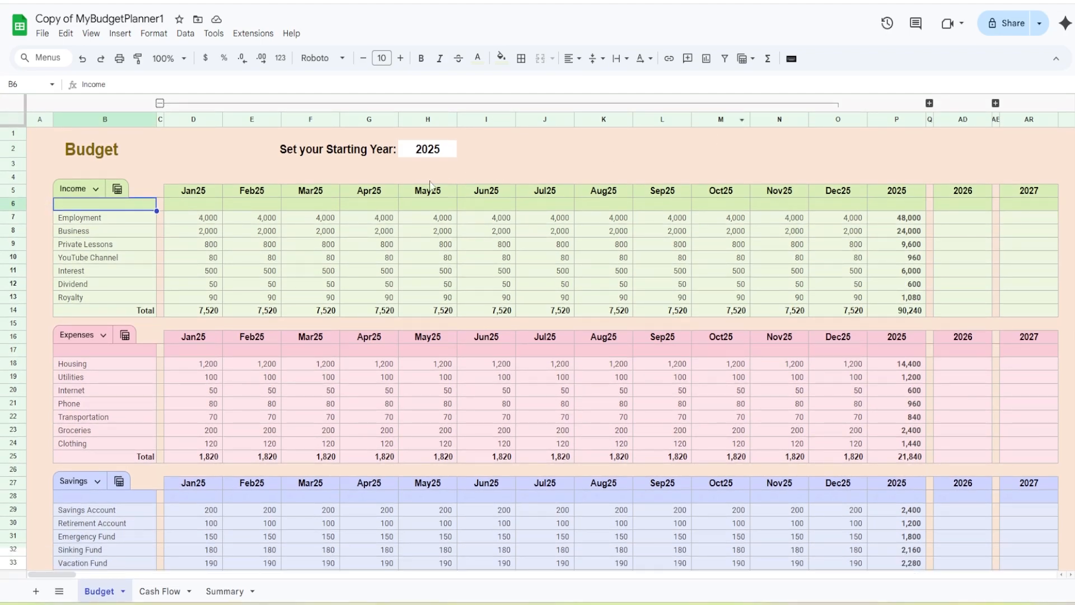
pyautogui.click(117, 190)
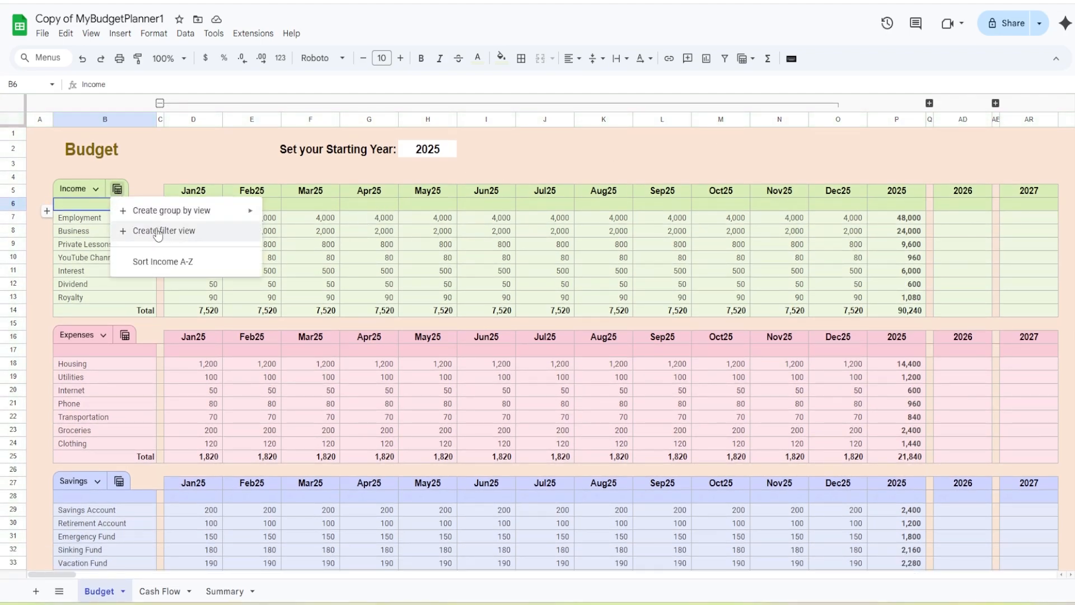
pyautogui.click(159, 266)
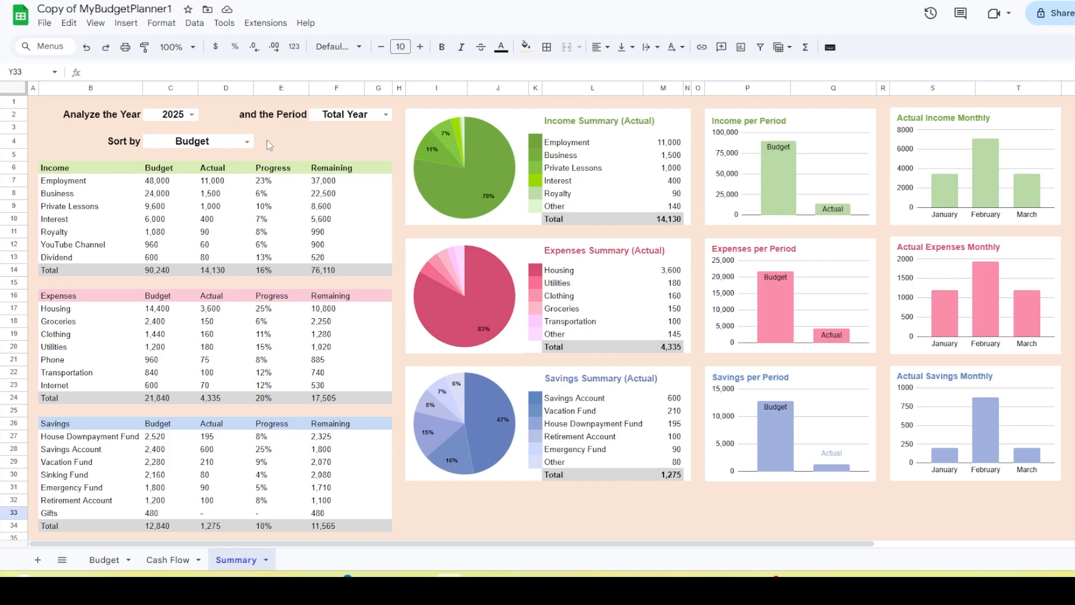
# Step: On the Summary sheet, switch the Sort by setting to Actual and back to Budget
pyautogui.click(247, 143)
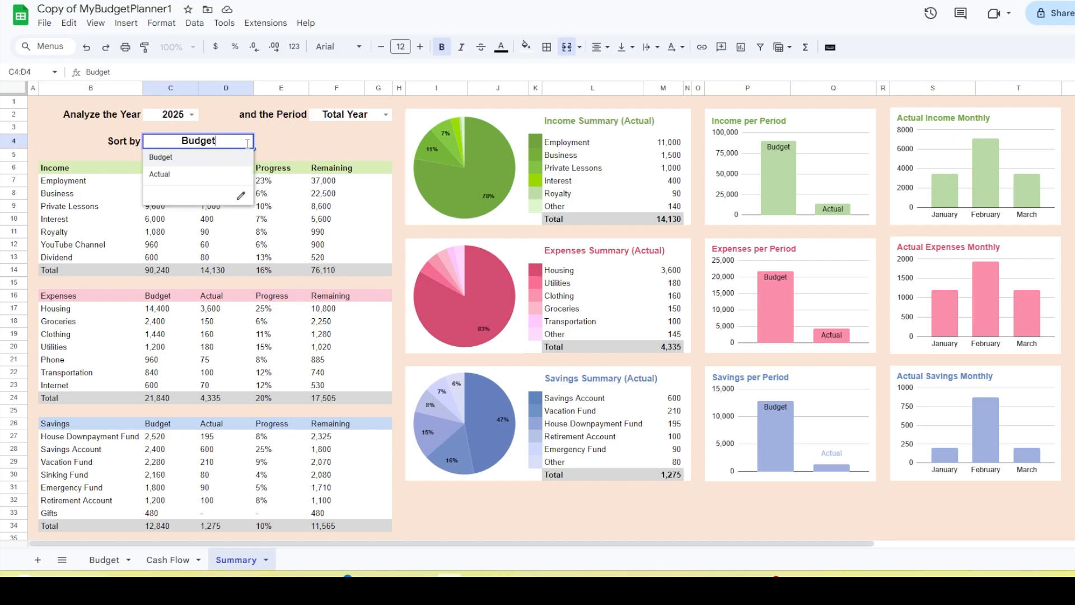
pyautogui.click(223, 184)
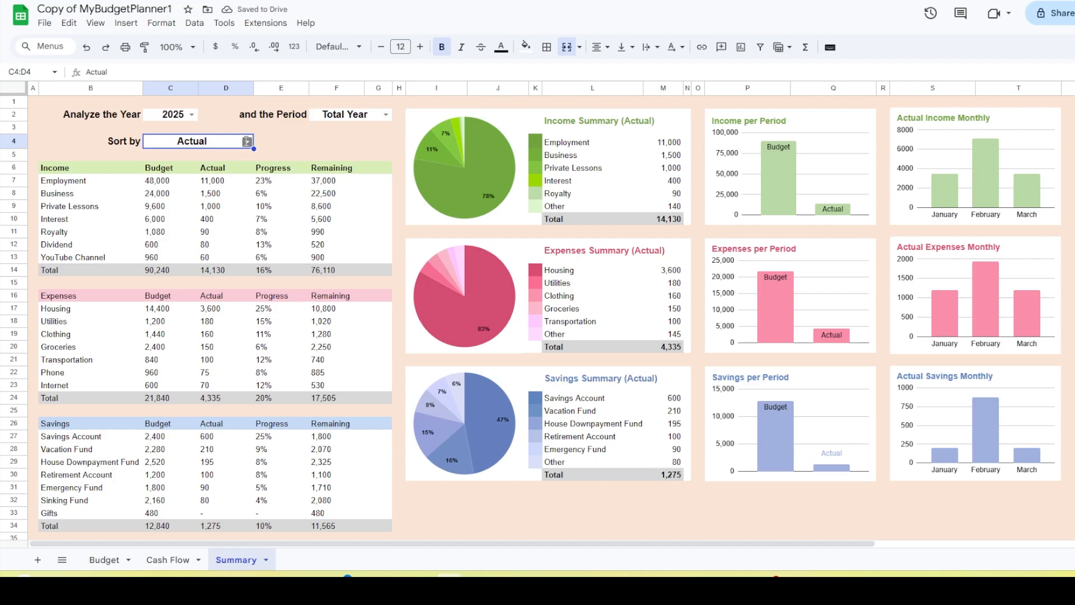
pyautogui.click(247, 142)
pyautogui.click(223, 159)
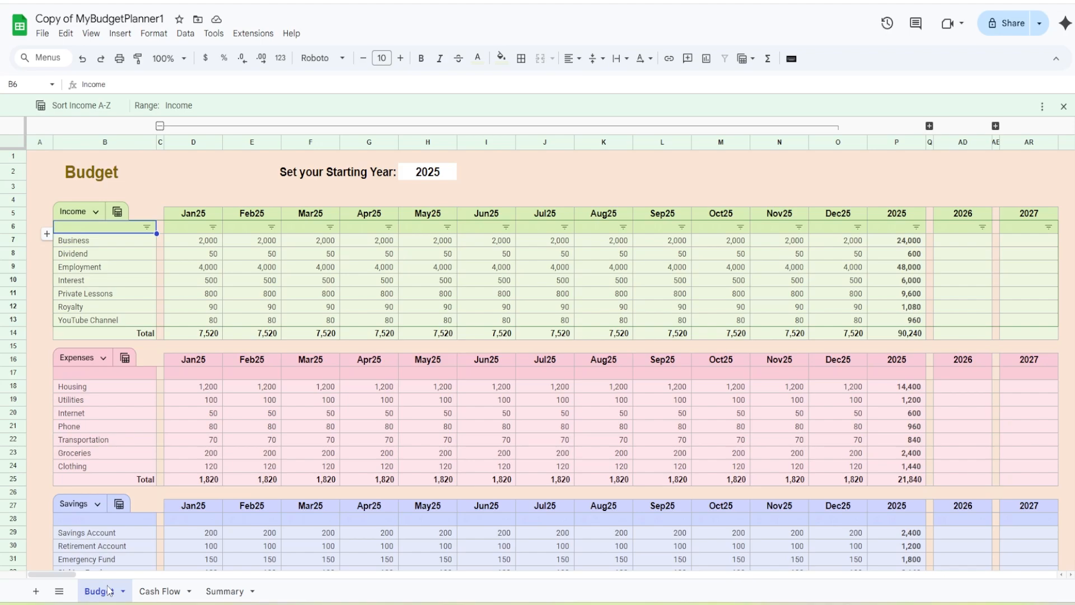
# Step: On the Budget sheet, create a filter view for the Expenses table and sort it by the Jan25 column A to Z
pyautogui.click(125, 358)
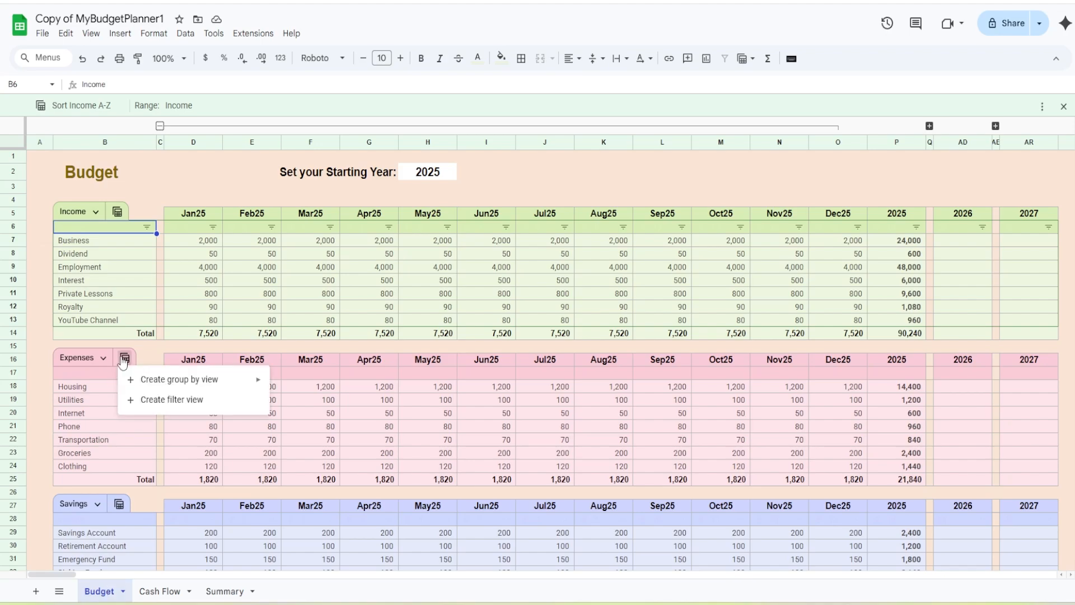
pyautogui.click(163, 402)
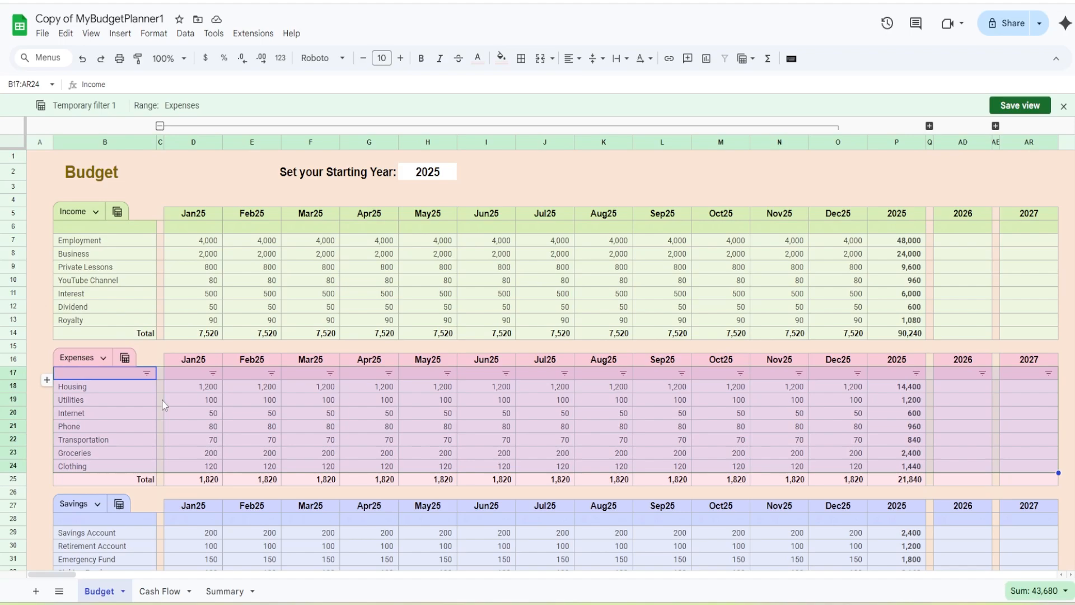
pyautogui.click(213, 373)
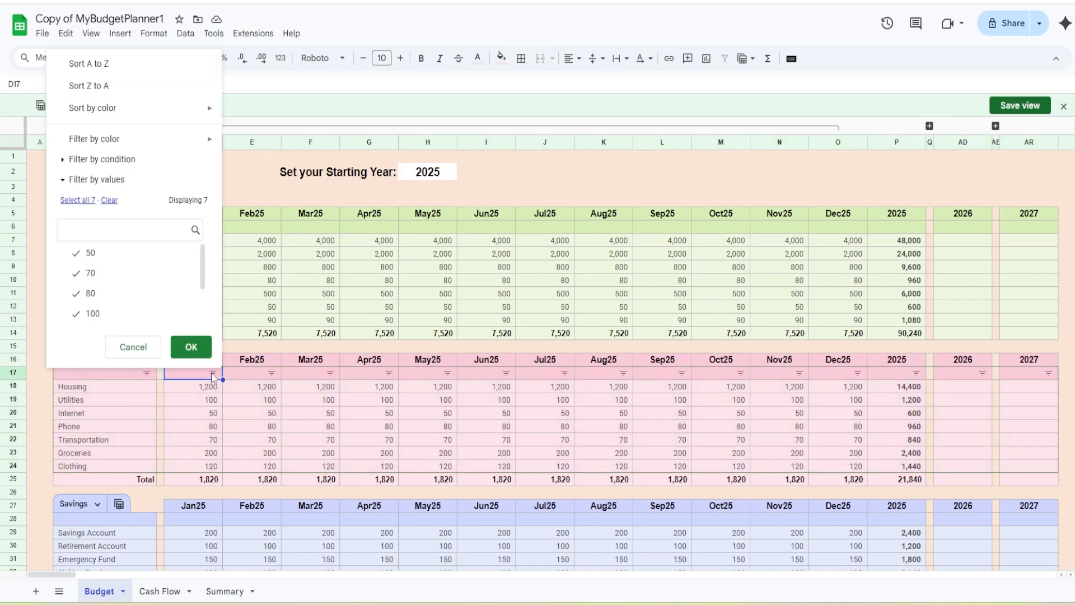
pyautogui.click(132, 63)
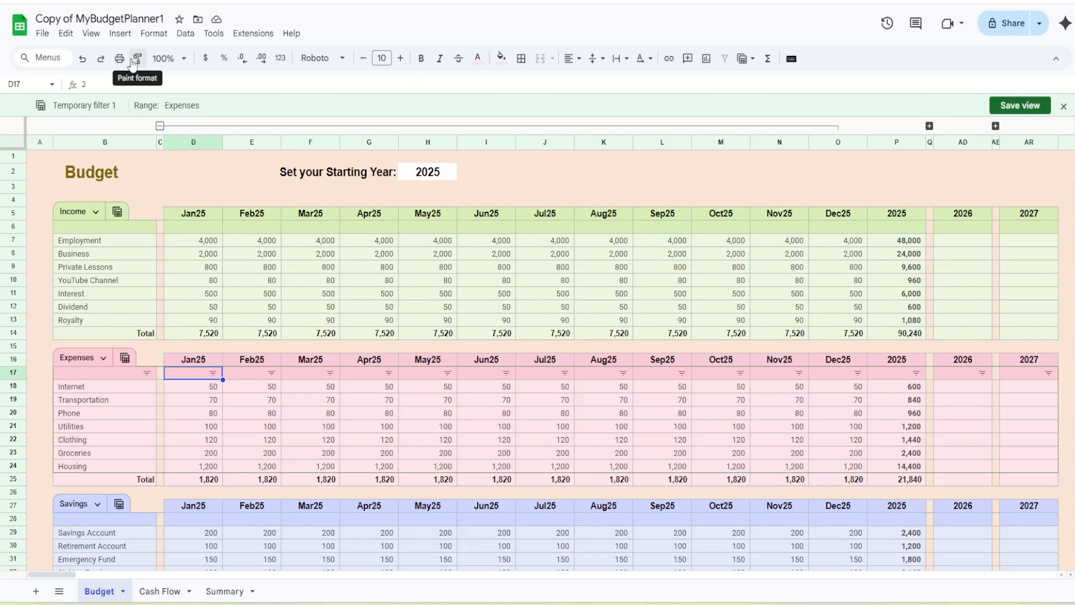
# Step: Save the Expenses filter view as "Sort Expenses by Jan25 values" and close it
pyautogui.click(1020, 106)
pyautogui.write('Sort Expenses by ')
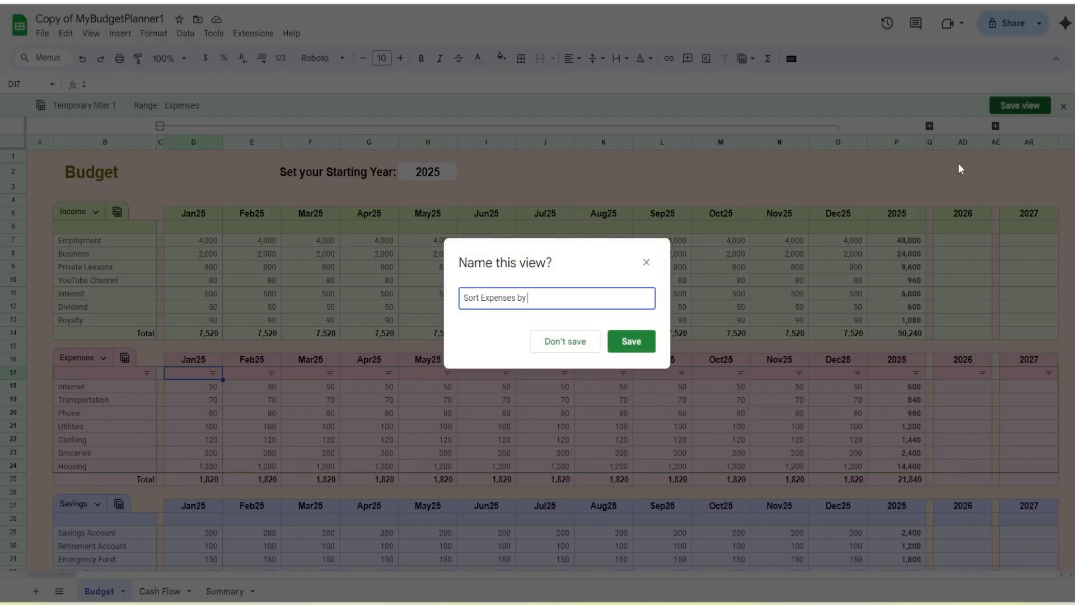
pyautogui.write('Jan25 values')
pyautogui.click(626, 338)
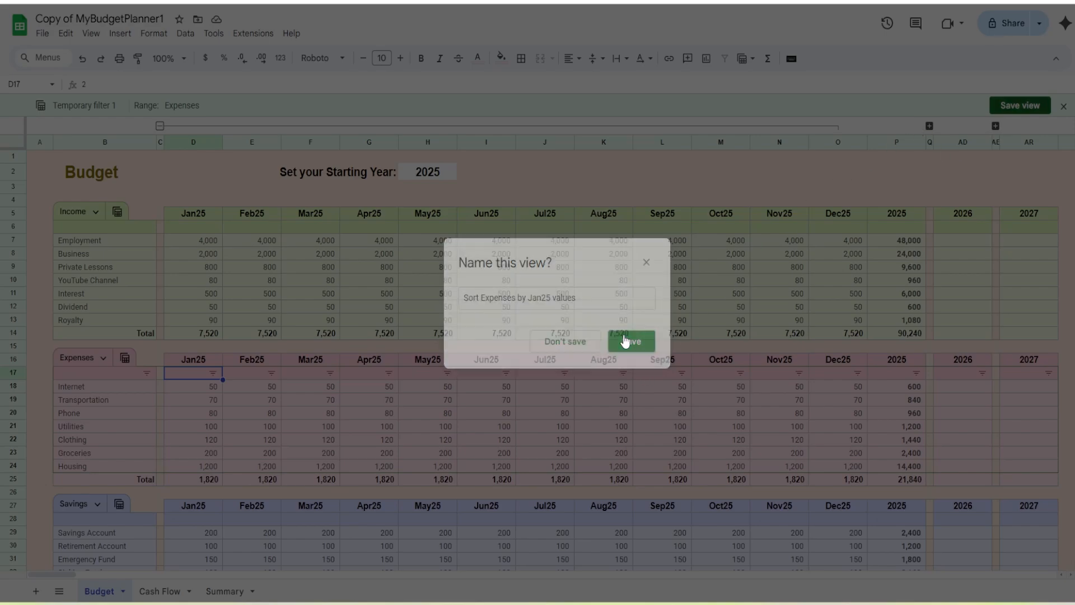
pyautogui.click(1064, 107)
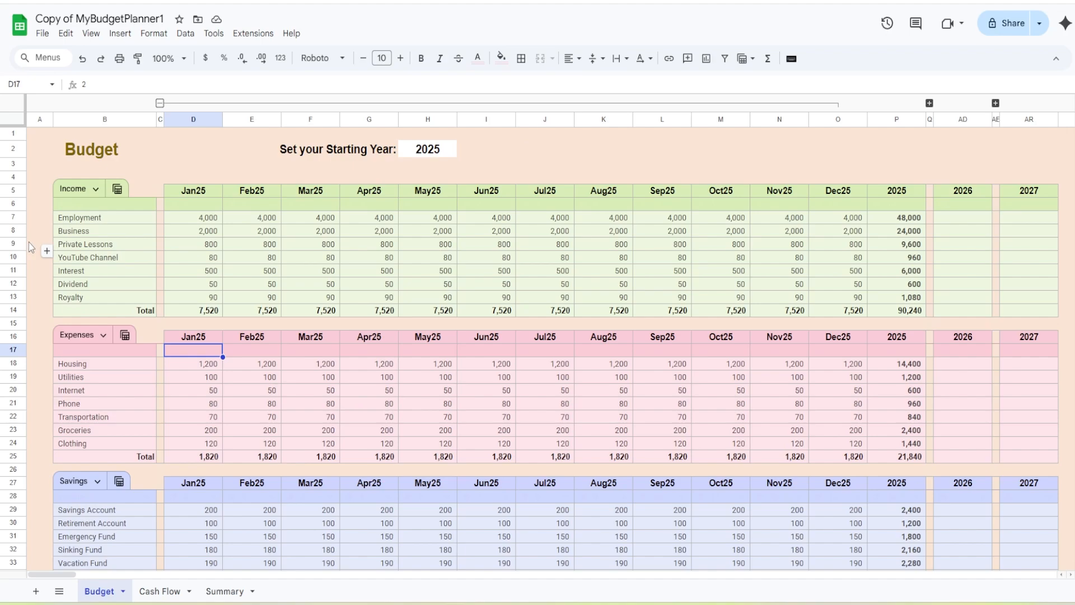
# Step: Number the rows in column A by entering 1 in A7 and 2 in A8 and filling the series down to A150
pyautogui.click(43, 221)
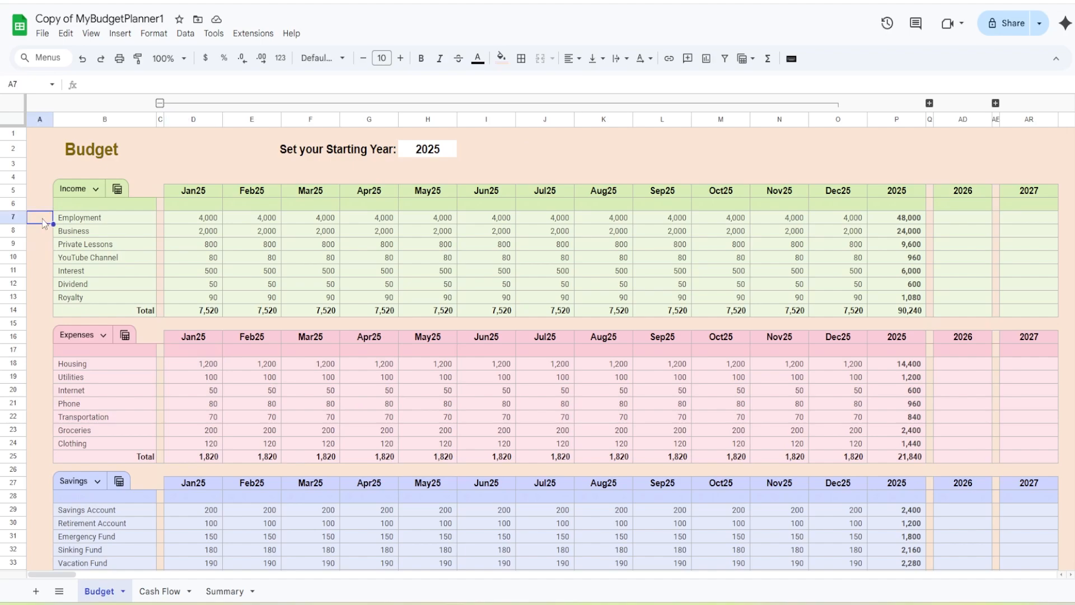
pyautogui.write('1')
pyautogui.press('Return')
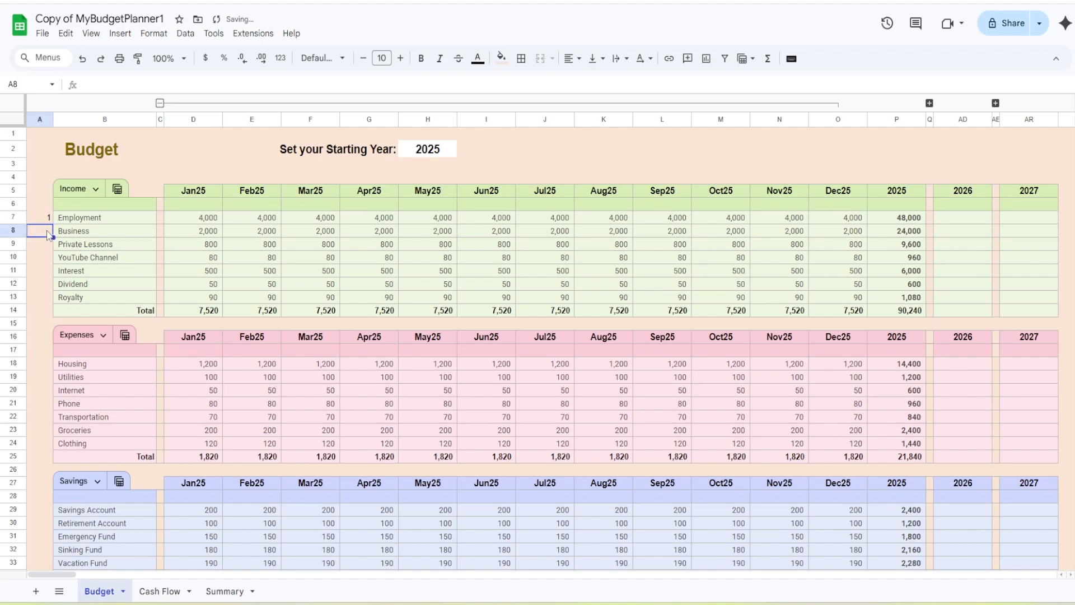
pyautogui.write('2')
pyautogui.moveTo(46, 219); pyautogui.dragTo(47, 234)
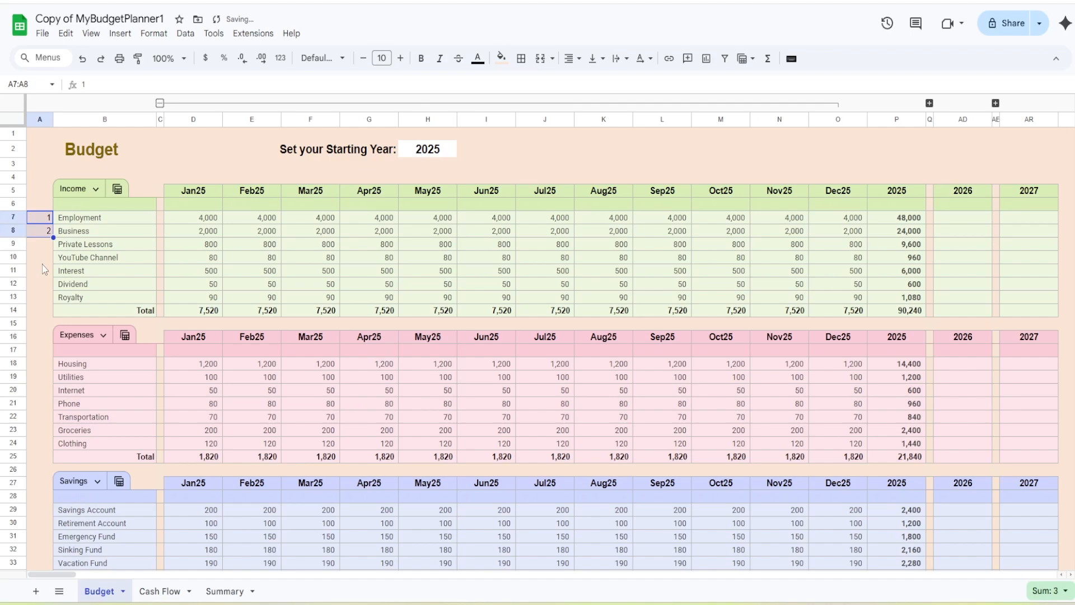
pyautogui.scroll(-6, 39, 538)
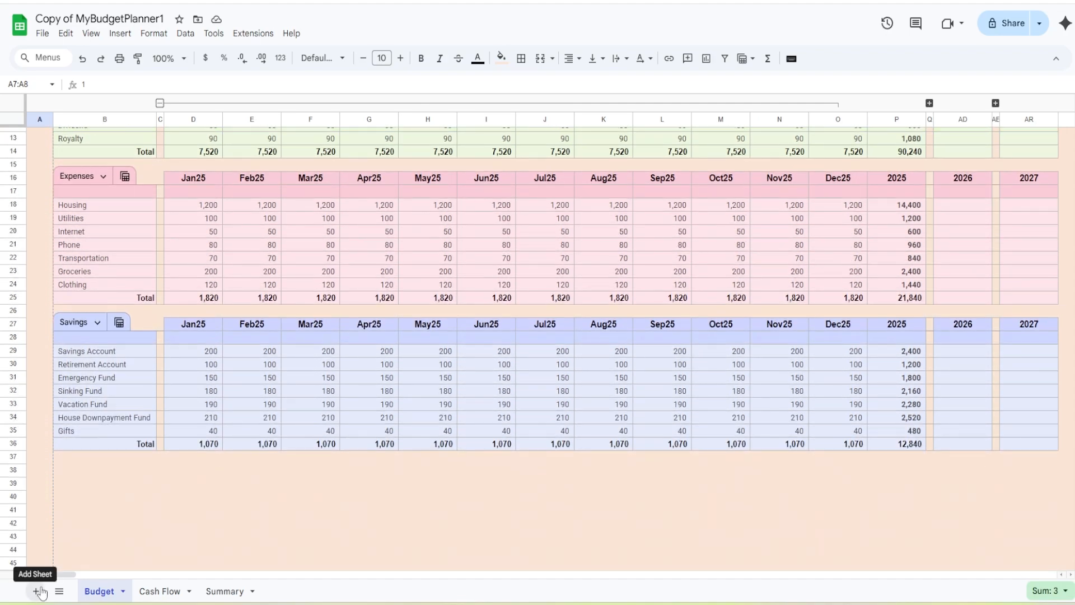
pyautogui.scroll(-15, 40, 592)
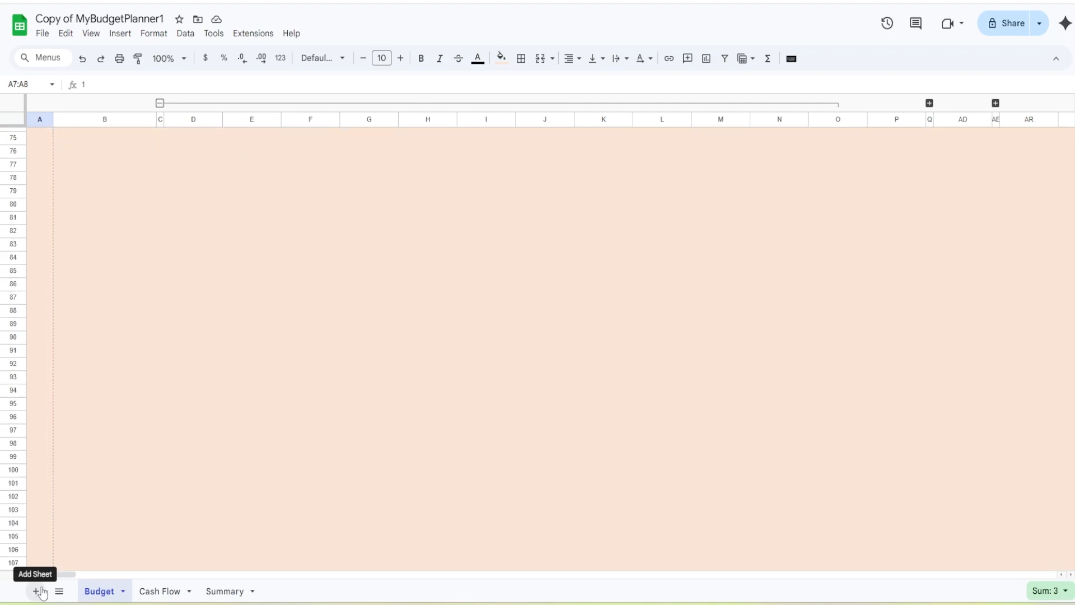
pyautogui.moveTo(40, 592); pyautogui.dragTo(42, 492)
pyautogui.scroll(20, 405, 371)
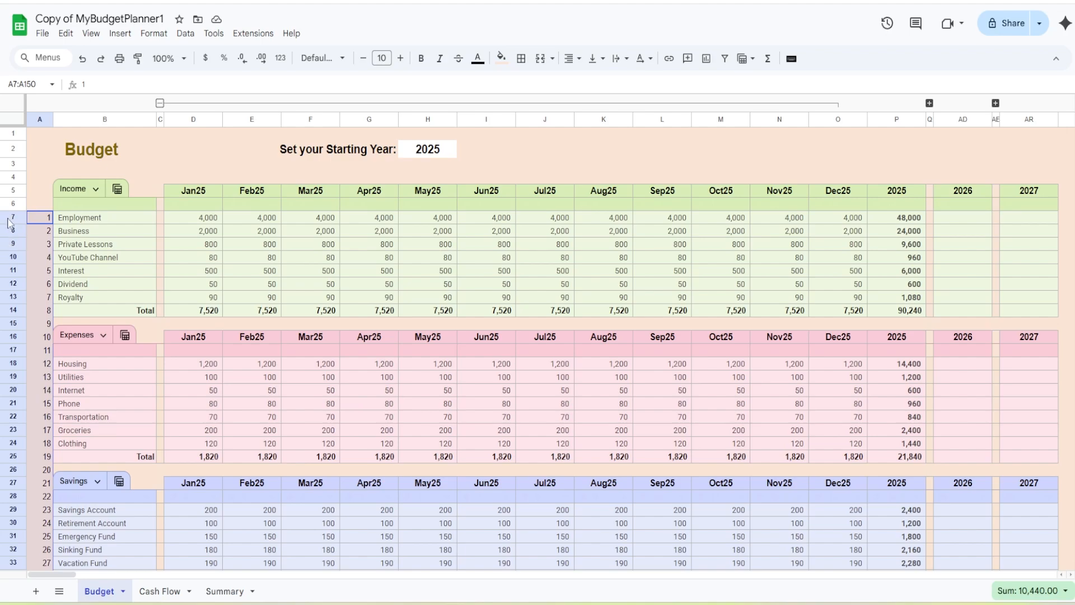
# Step: Sort the Income rows 7 to 13 by column B, A to Z, without treating the first row as a header
pyautogui.moveTo(9, 219); pyautogui.dragTo(13, 297)
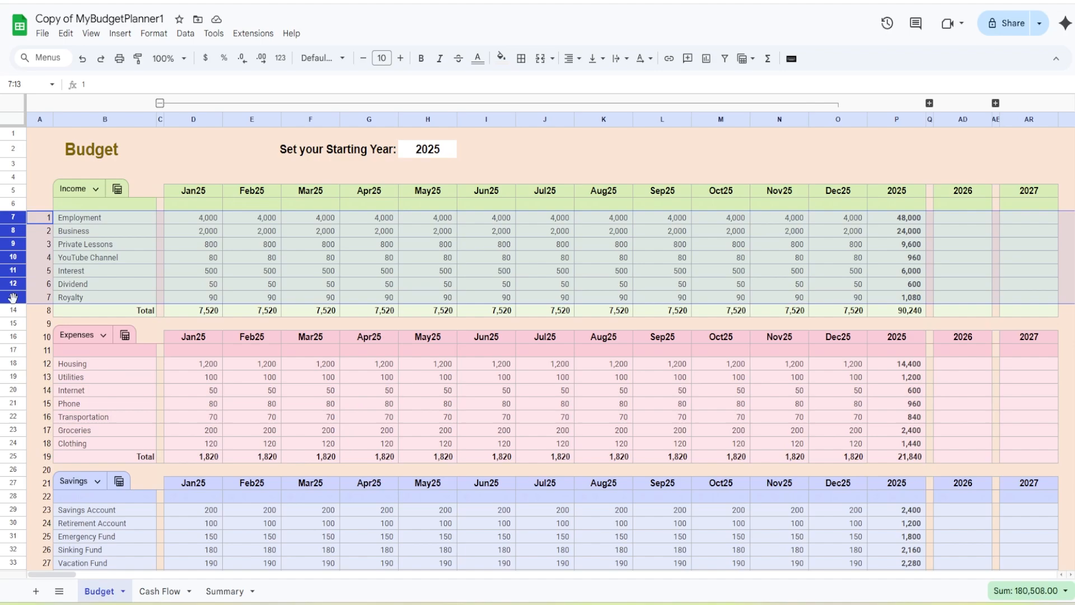
pyautogui.click(185, 33)
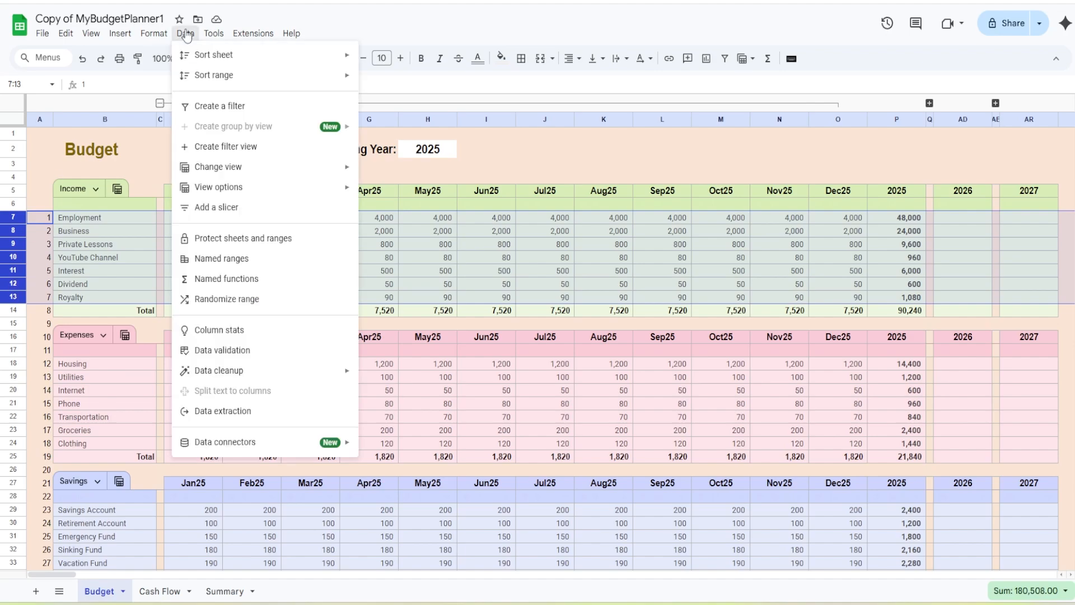
pyautogui.moveTo(214, 75)
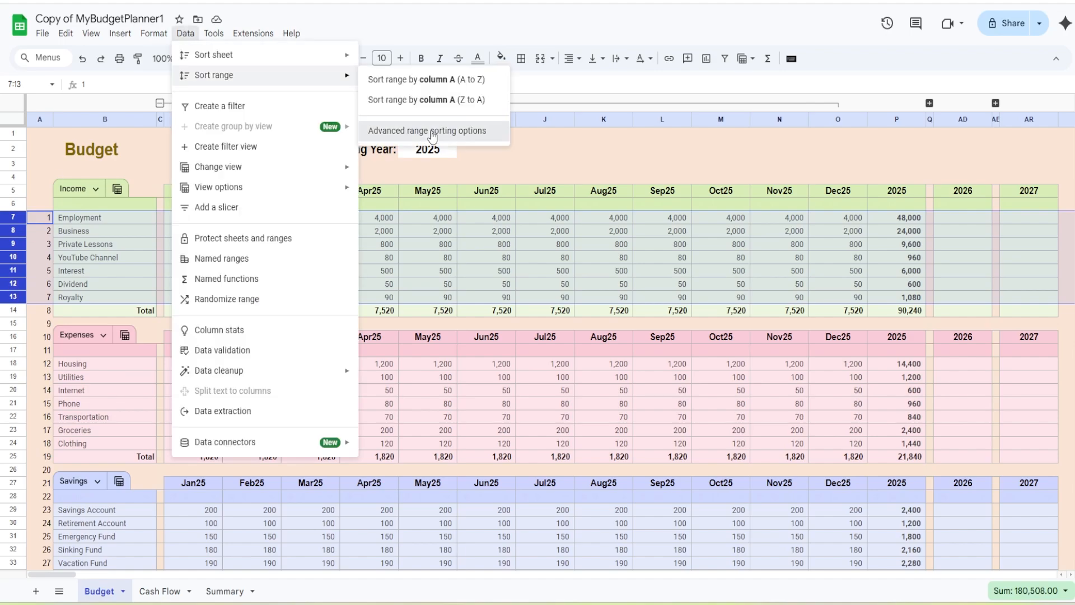
pyautogui.click(431, 130)
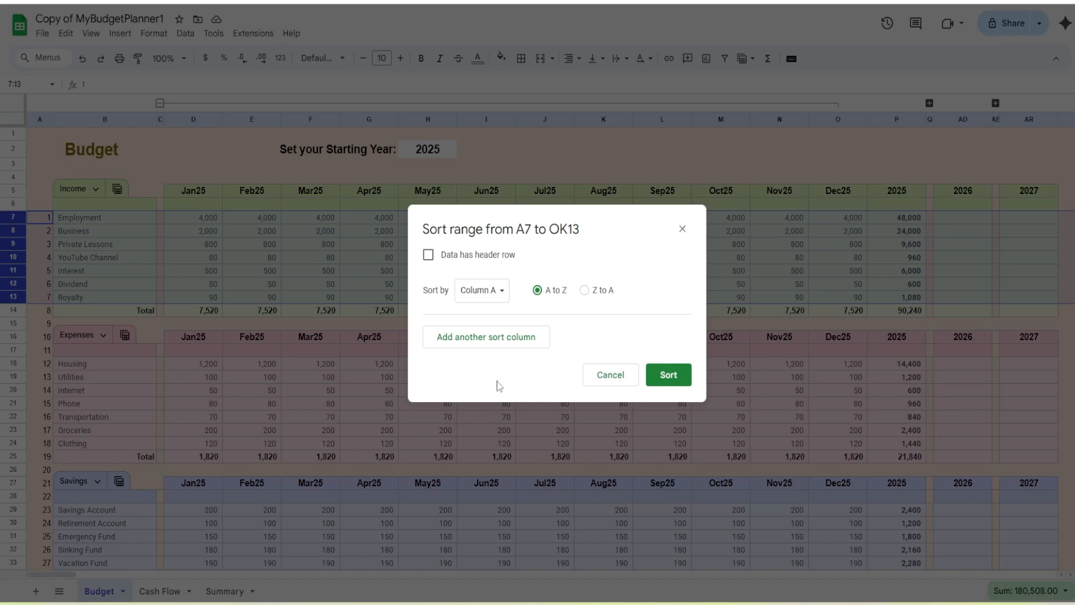
pyautogui.click(504, 294)
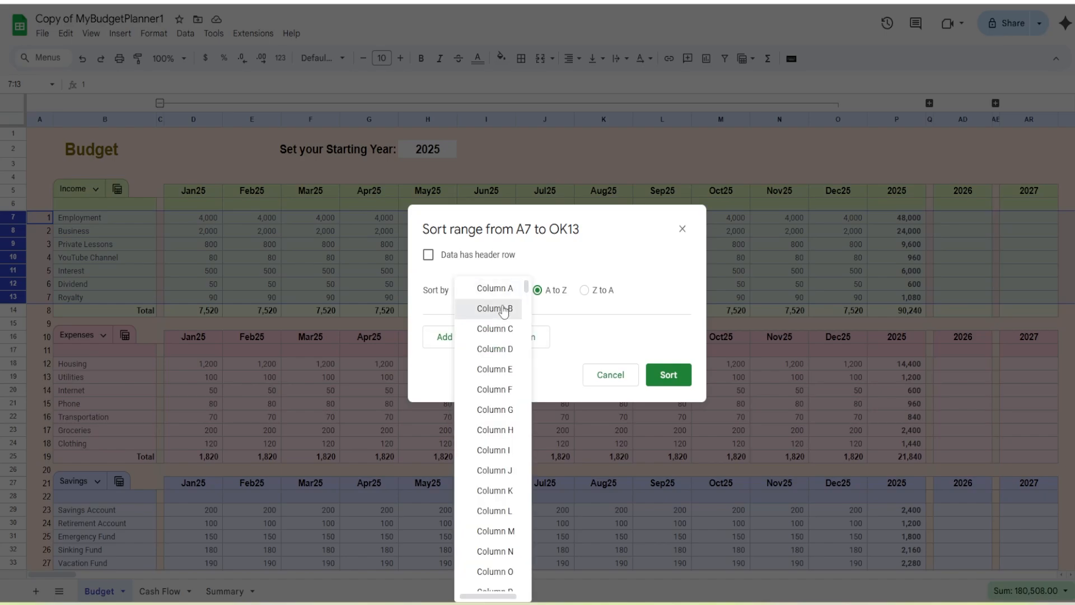
pyautogui.click(504, 309)
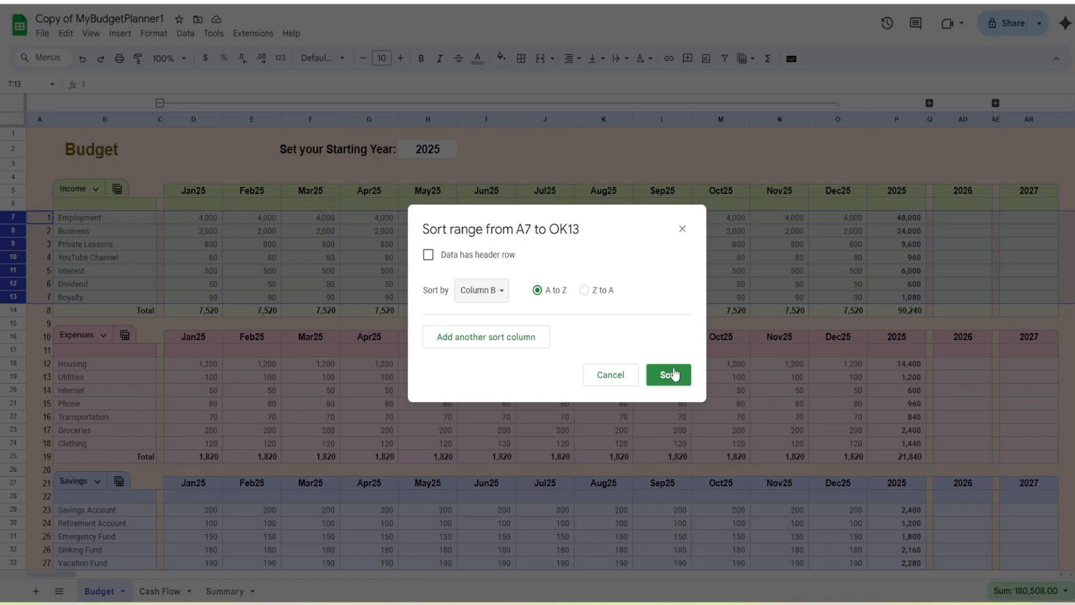
pyautogui.click(669, 374)
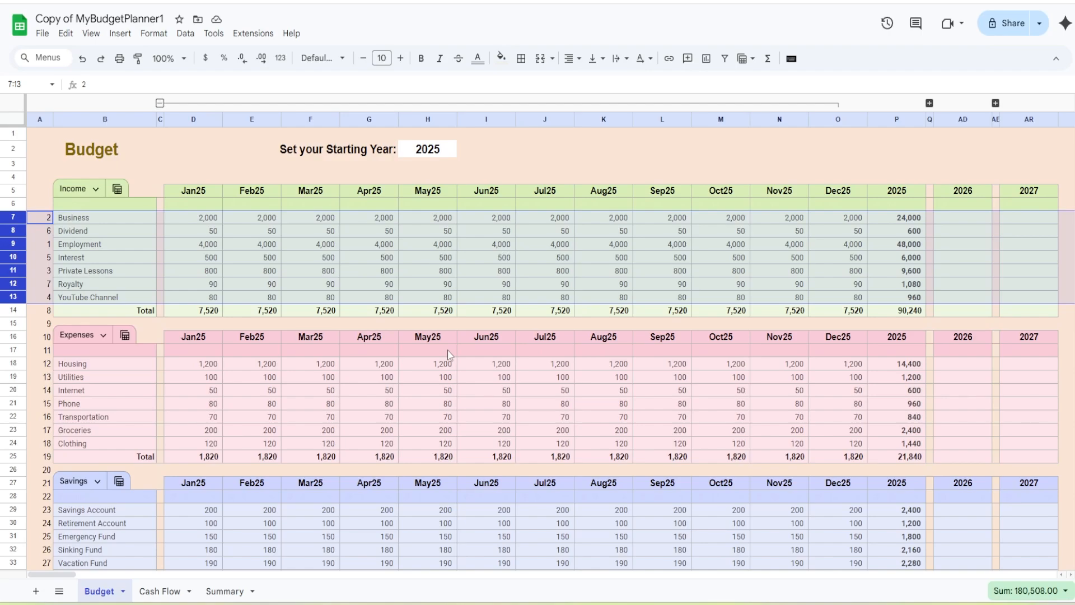
# Step: Sort the Expenses rows 18 to 24 by column B, A to Z, without treating the first row as a header
pyautogui.moveTo(17, 363); pyautogui.dragTo(21, 437)
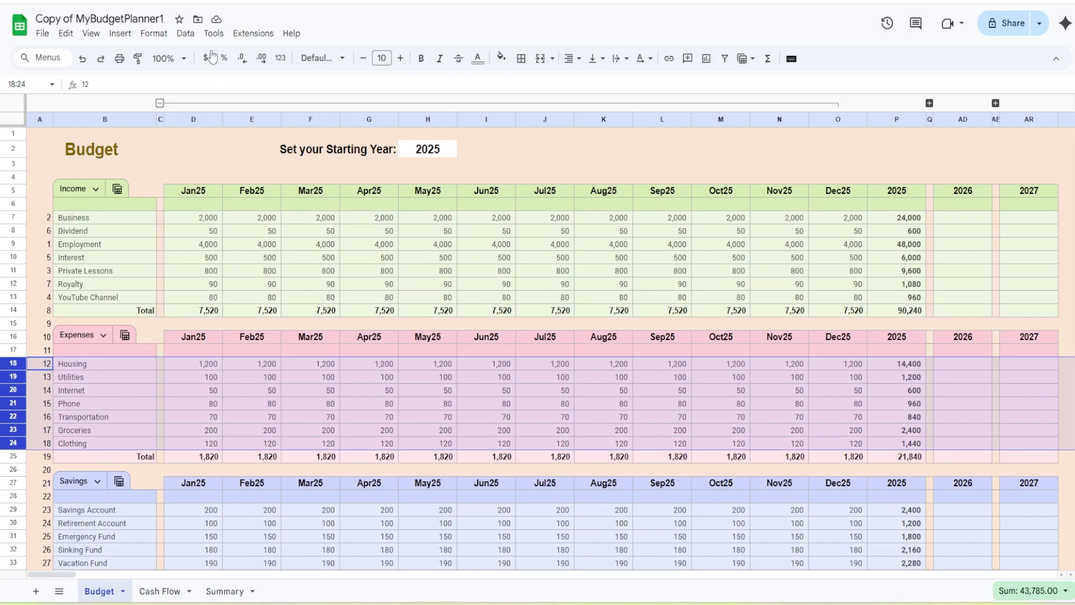
pyautogui.click(184, 35)
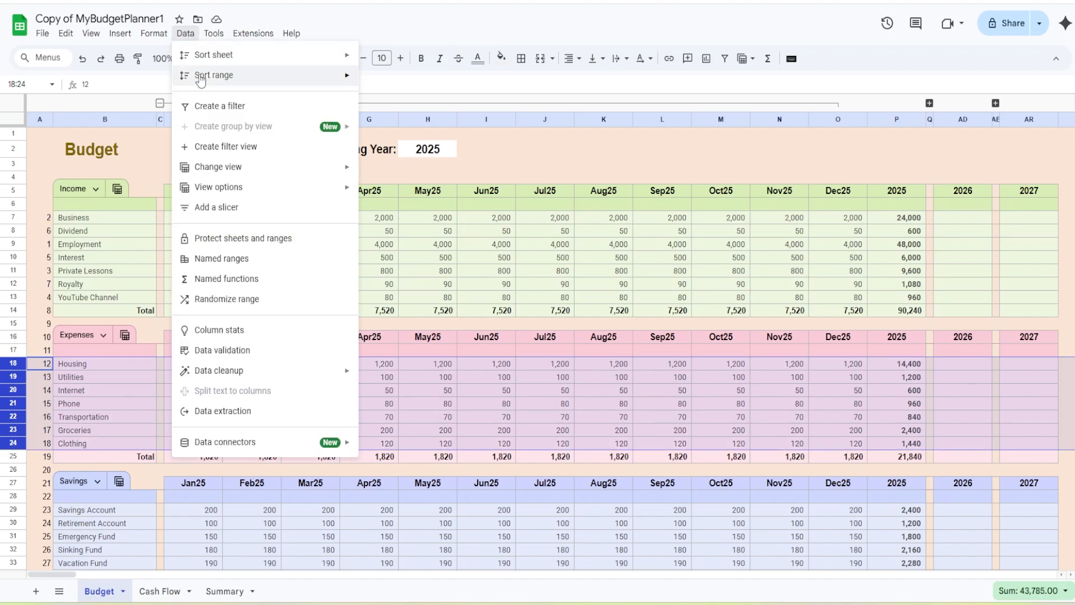
pyautogui.moveTo(201, 77)
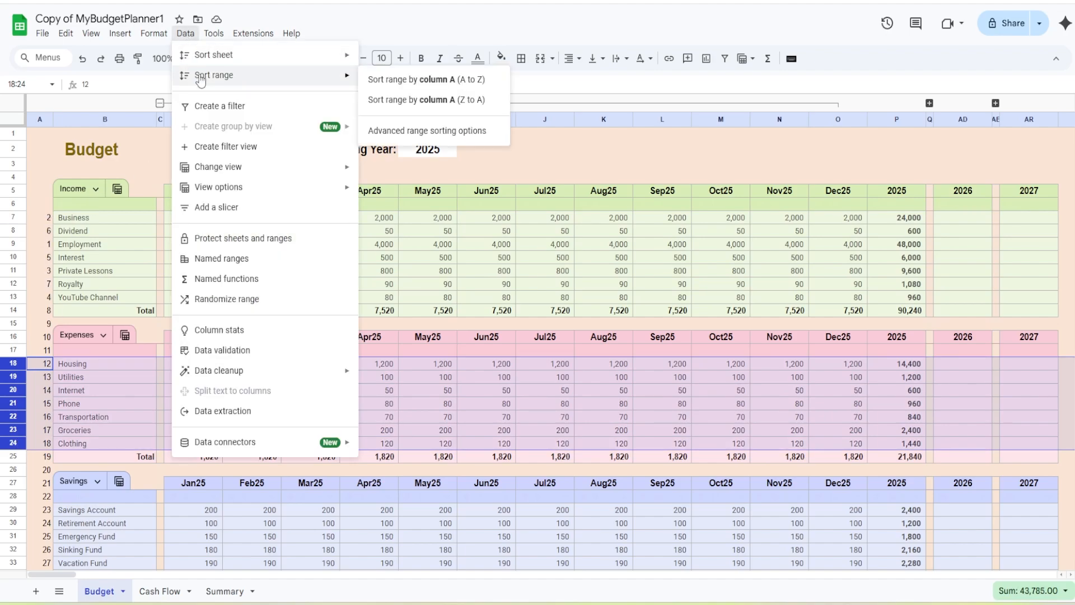
pyautogui.click(413, 132)
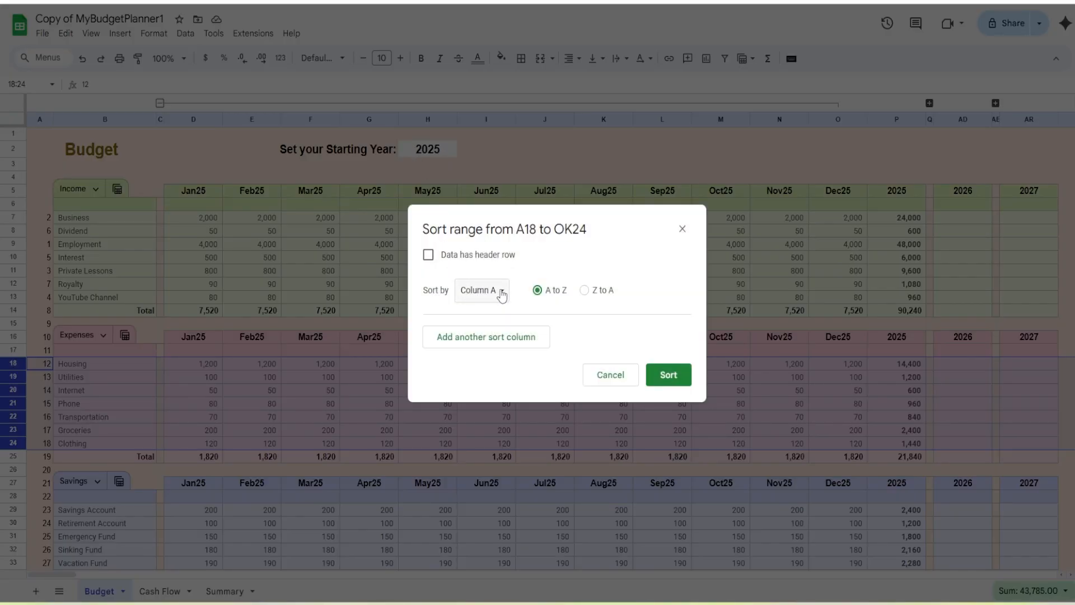
pyautogui.click(498, 289)
pyautogui.click(499, 310)
pyautogui.click(668, 375)
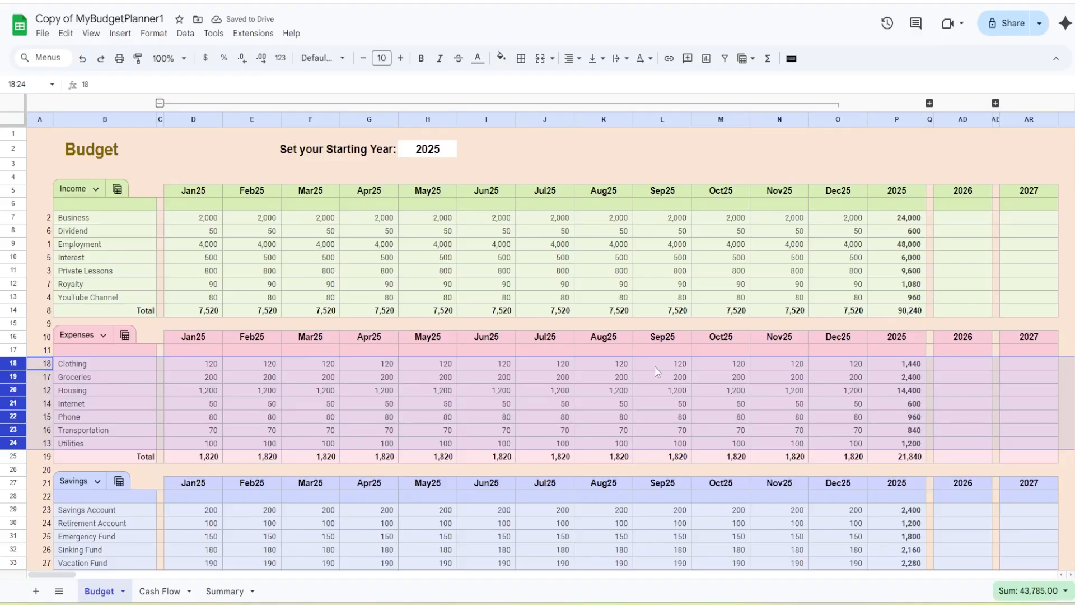
# Step: Sort the Savings rows 29 to 35 by column B, A to Z, without treating the first row as a header
pyautogui.scroll(-3, 235, 340)
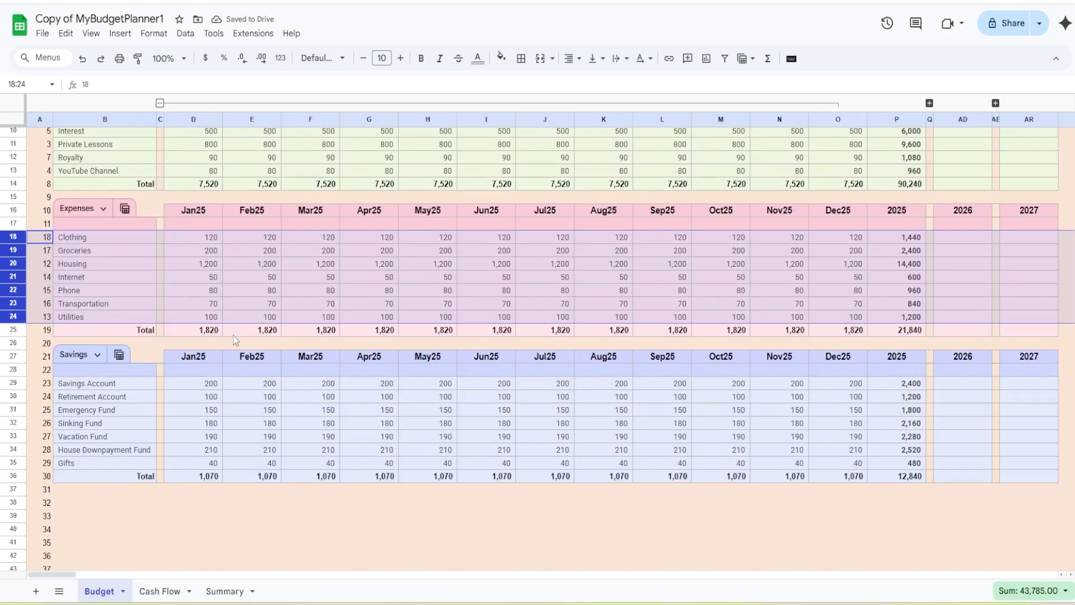
pyautogui.click(15, 384)
pyautogui.moveTo(15, 384); pyautogui.dragTo(12, 460)
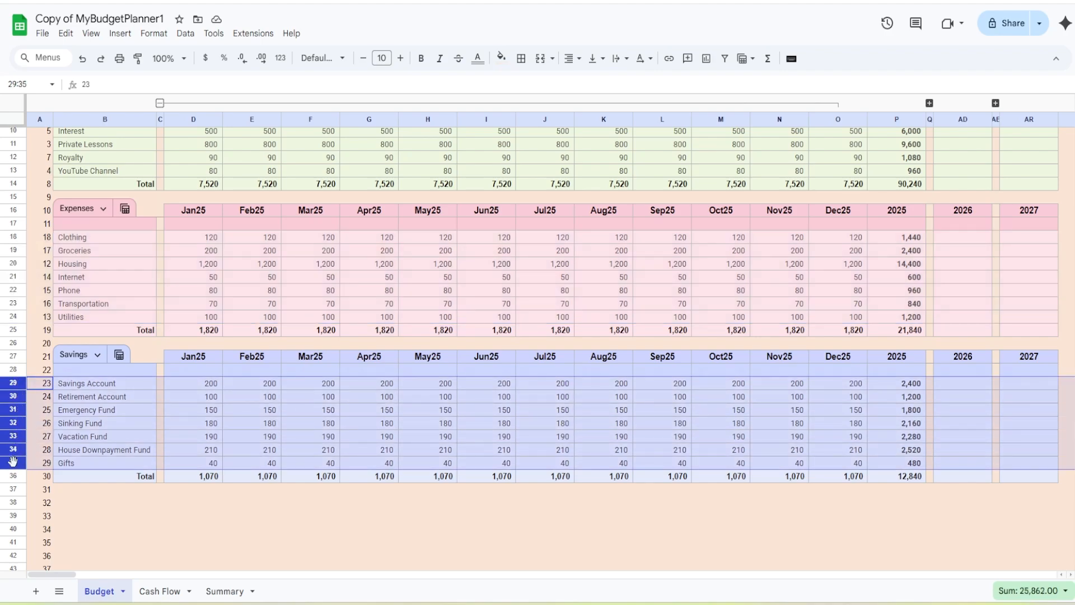
pyautogui.click(186, 34)
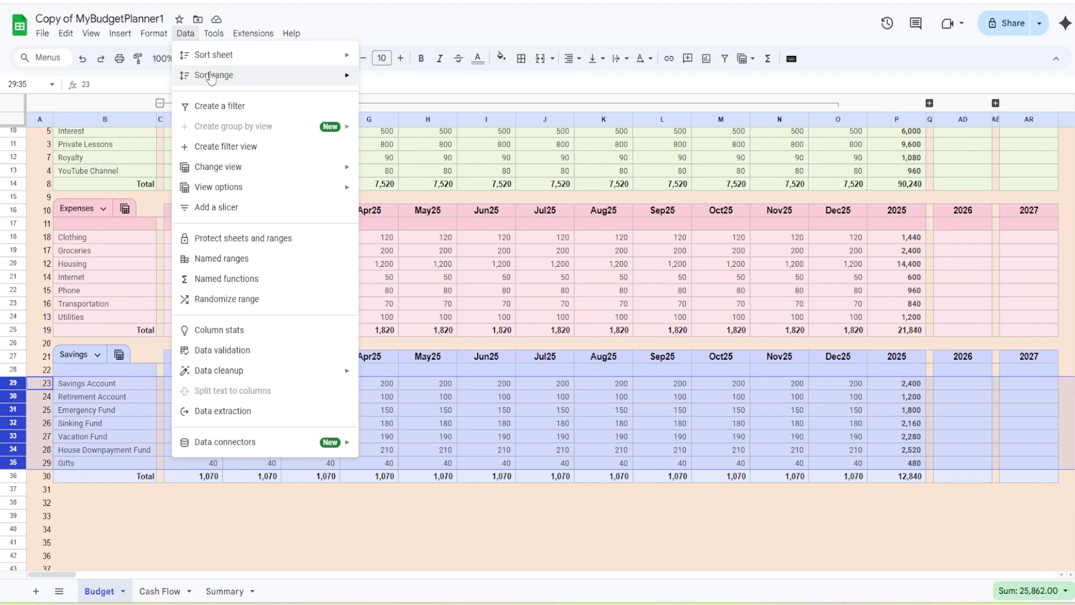
pyautogui.moveTo(211, 79)
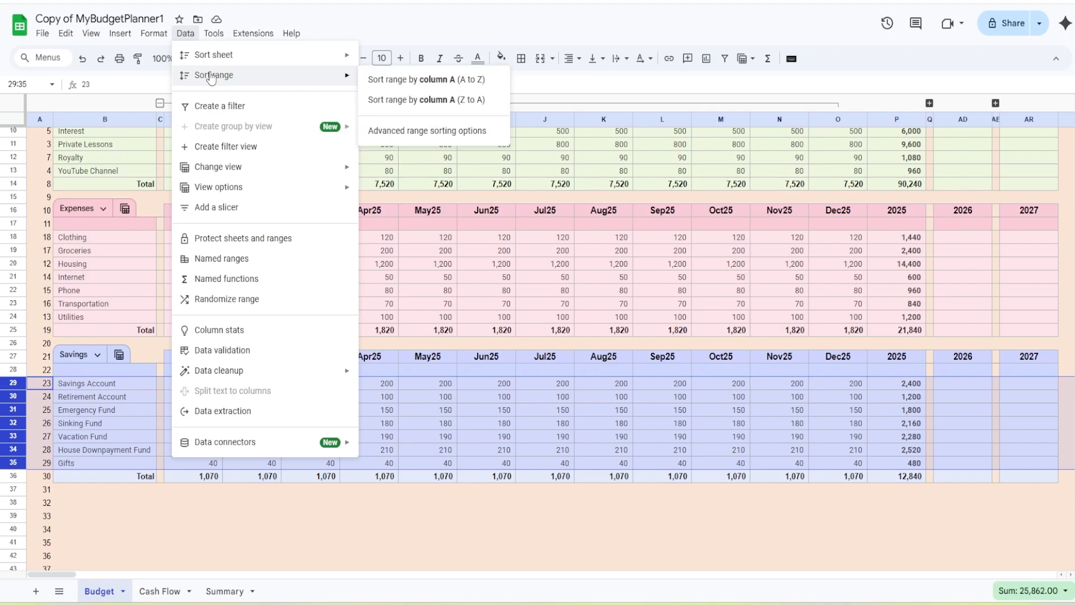
pyautogui.click(408, 131)
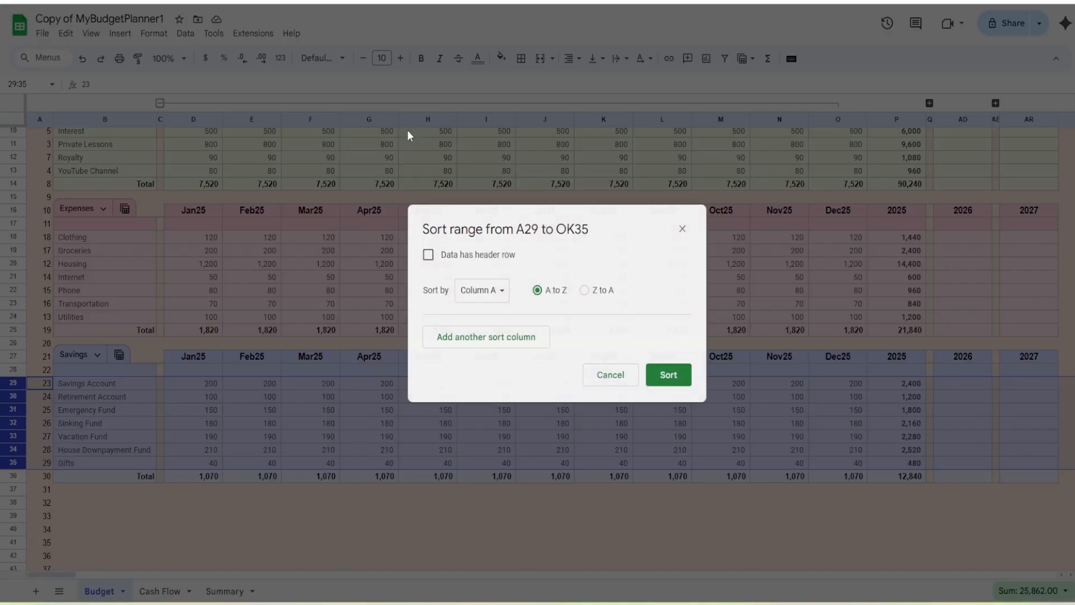
pyautogui.click(495, 291)
pyautogui.click(496, 308)
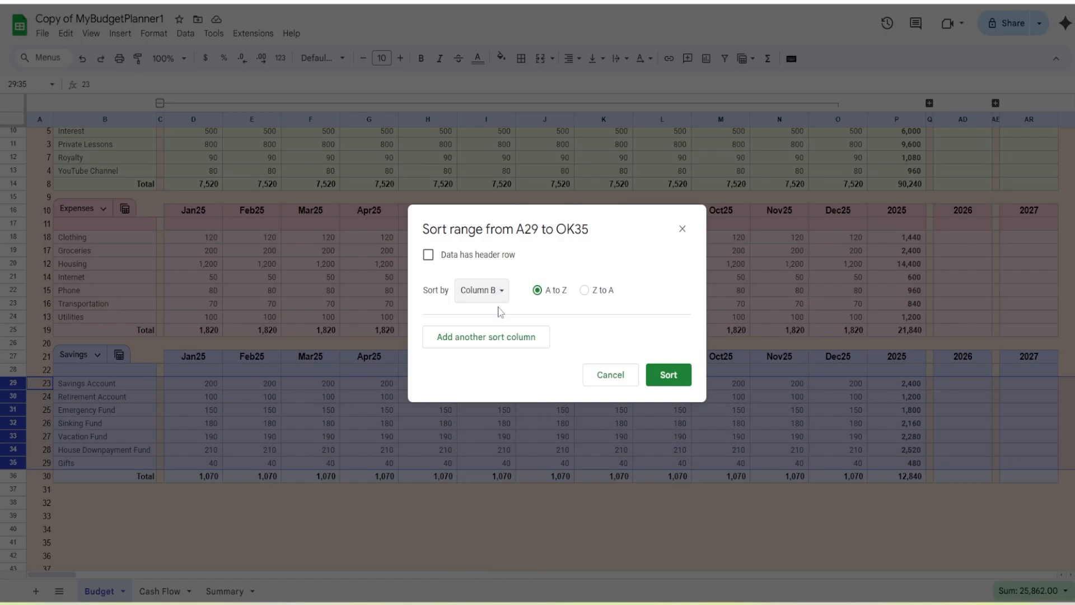
pyautogui.click(668, 376)
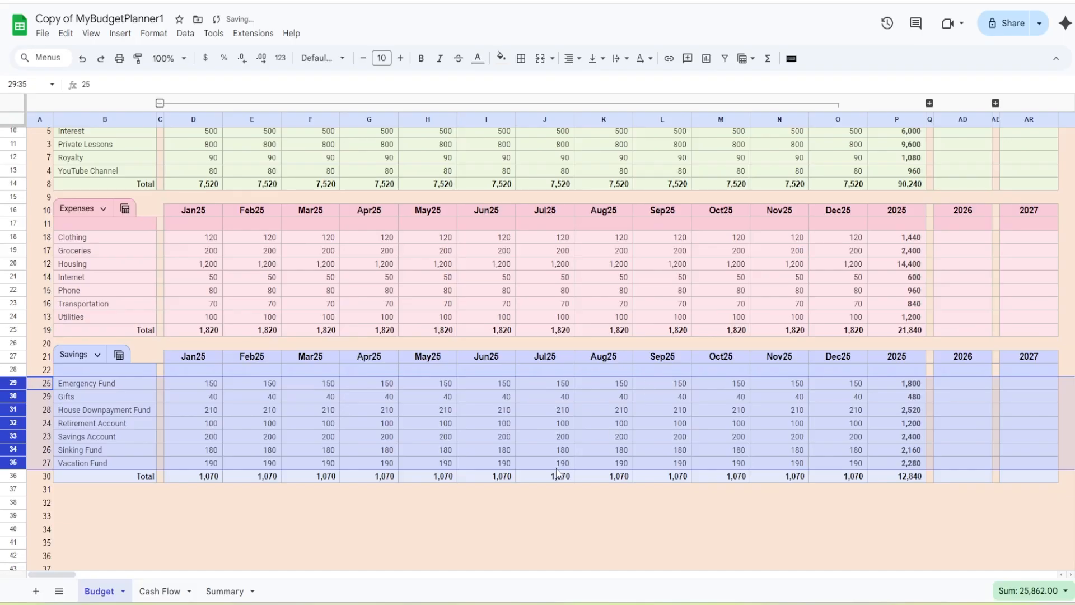
# Step: Undo the Savings sort and reload the spreadsheet page
pyautogui.click(82, 59)
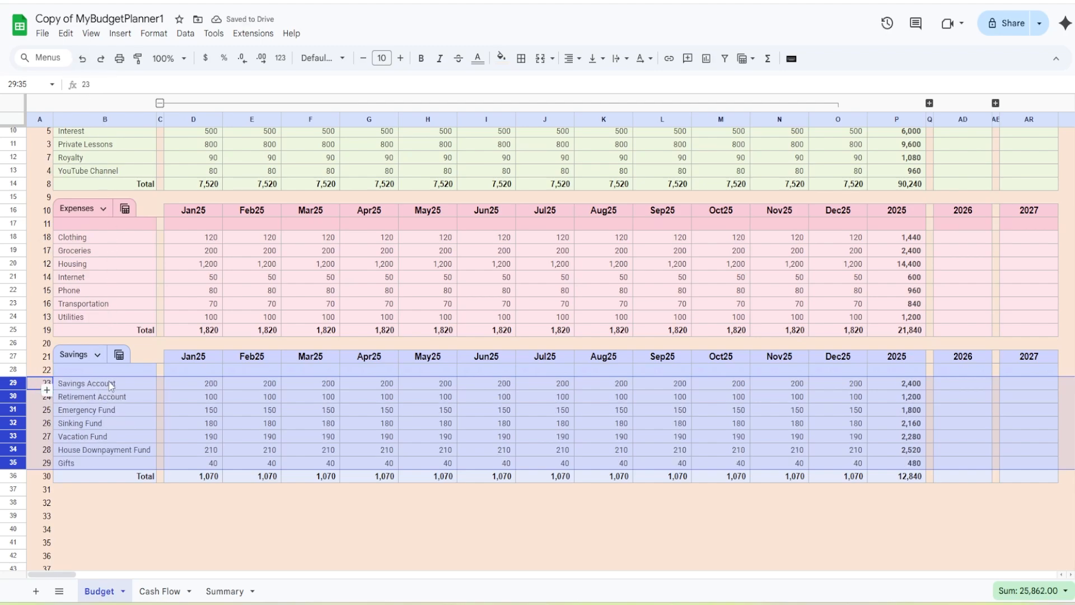
pyautogui.moveTo(110, 385); pyautogui.dragTo(115, 462)
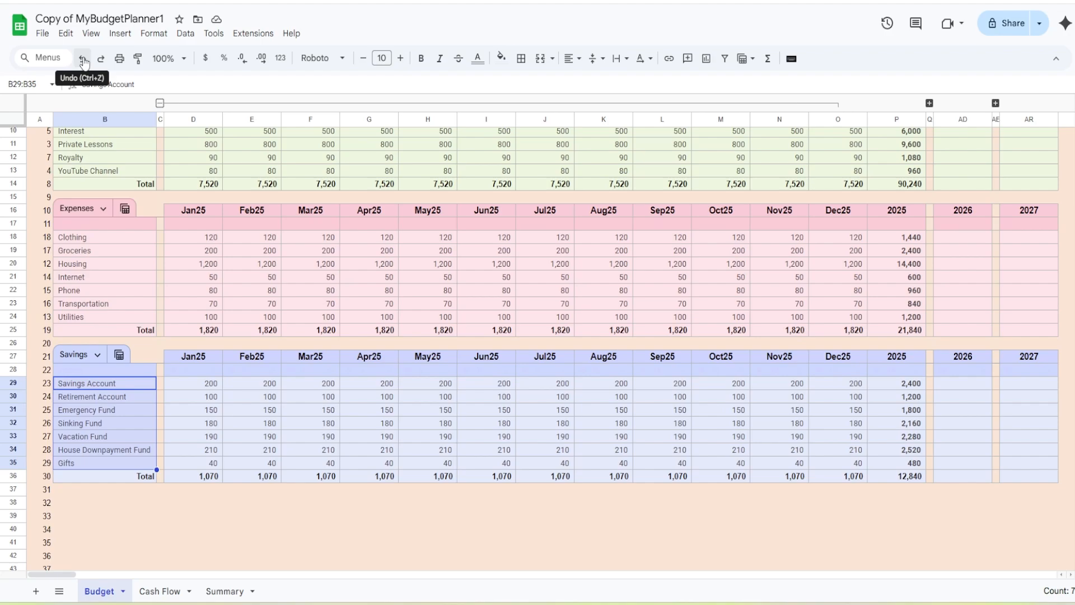
pyautogui.moveTo(51, 8)
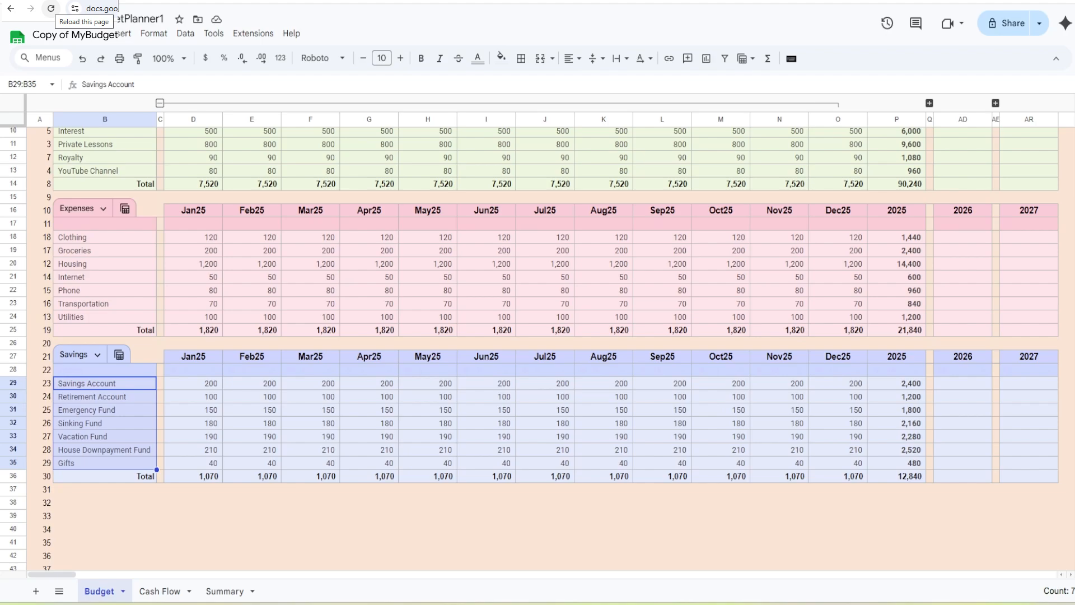
pyautogui.click(51, 8)
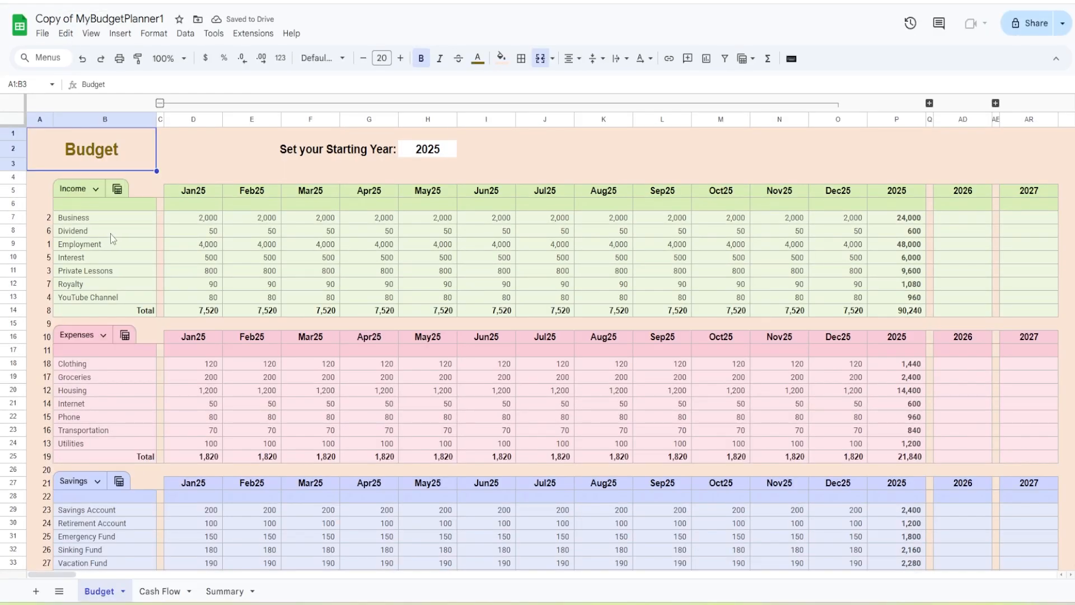
# Step: Try to undo the earlier sorting on the reloaded sheet and check the Expenses and Income category names
pyautogui.scroll(-3, 110, 234)
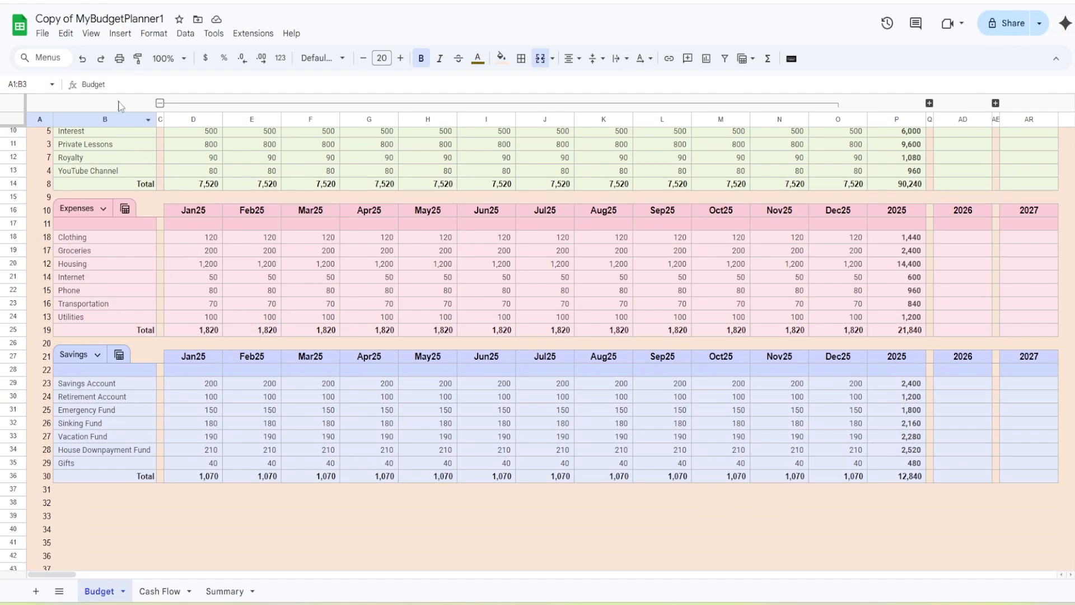
pyautogui.click(83, 61)
pyautogui.moveTo(104, 237); pyautogui.dragTo(116, 316)
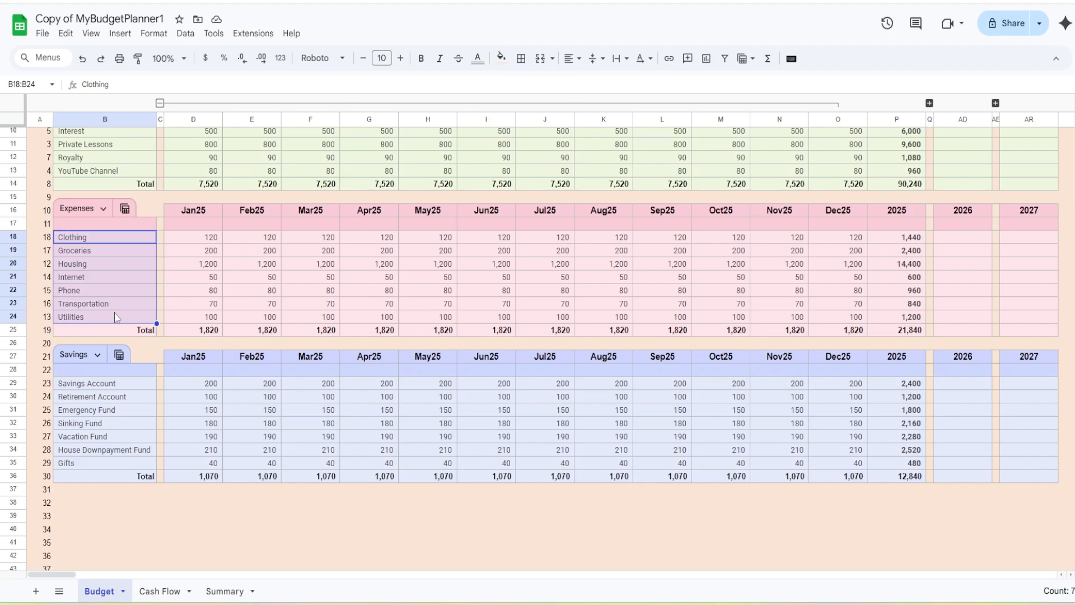
pyautogui.scroll(2, 115, 317)
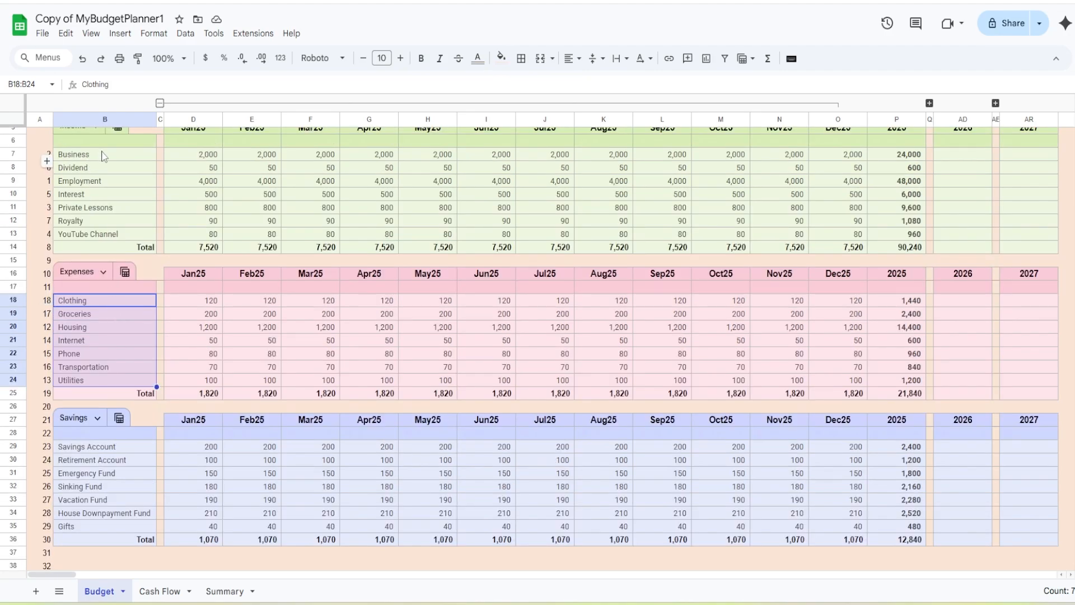
pyautogui.moveTo(102, 156); pyautogui.dragTo(115, 231)
# Step: Restore the original order of the Expenses rows 18 to 24 by sorting them by column A, A to Z
pyautogui.moveTo(14, 300); pyautogui.dragTo(14, 381)
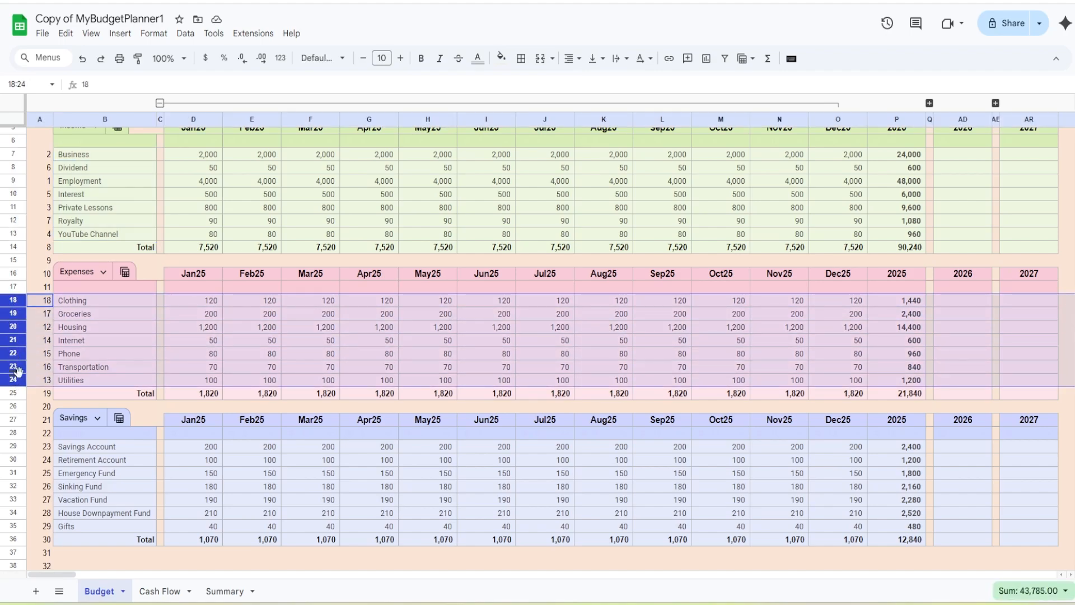
pyautogui.click(187, 34)
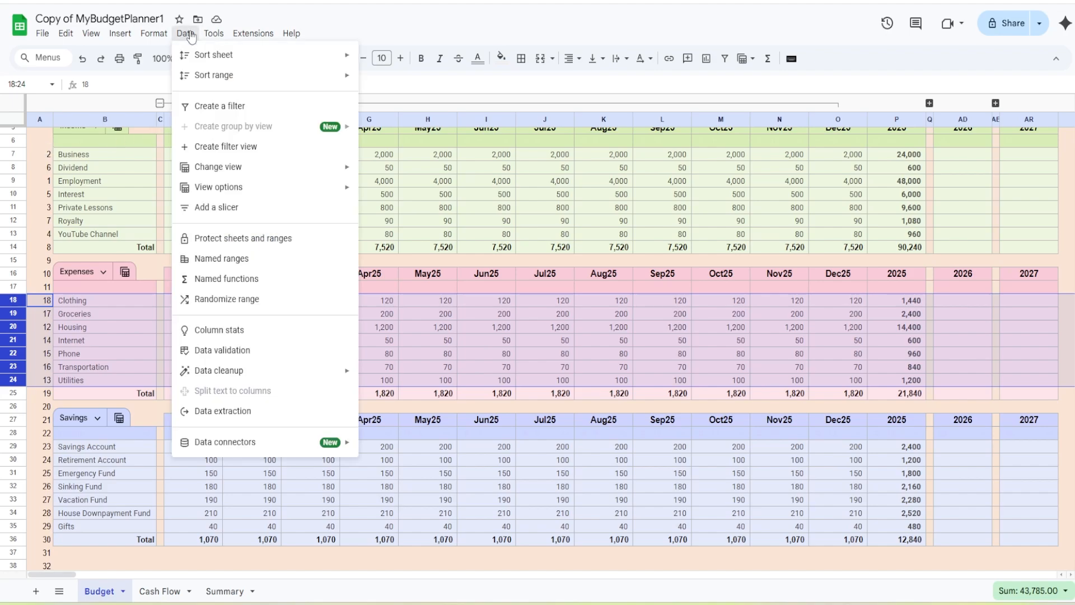
pyautogui.moveTo(202, 81)
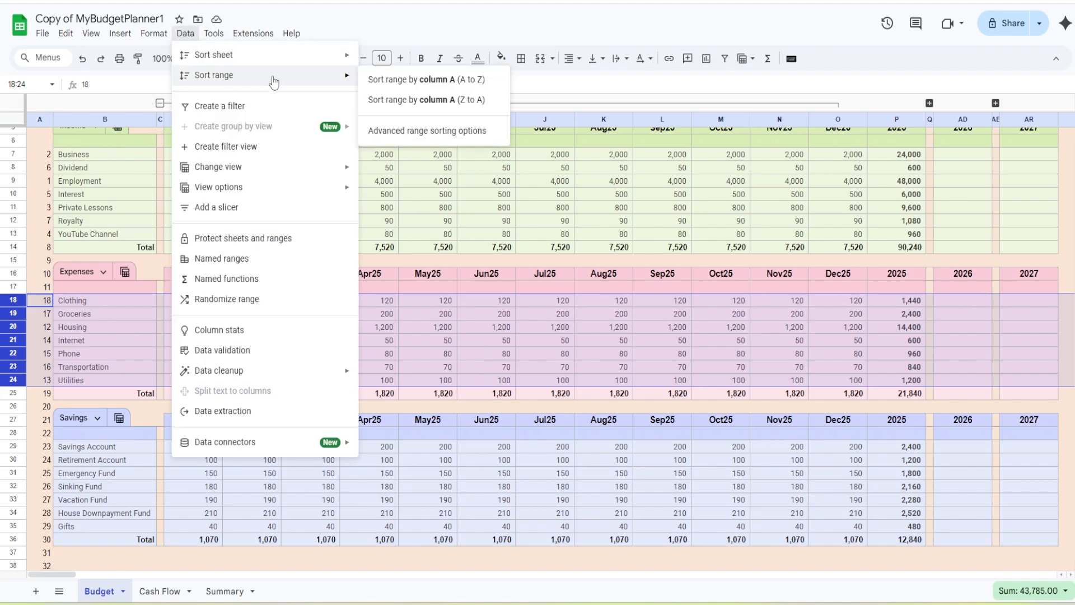
pyautogui.click(411, 129)
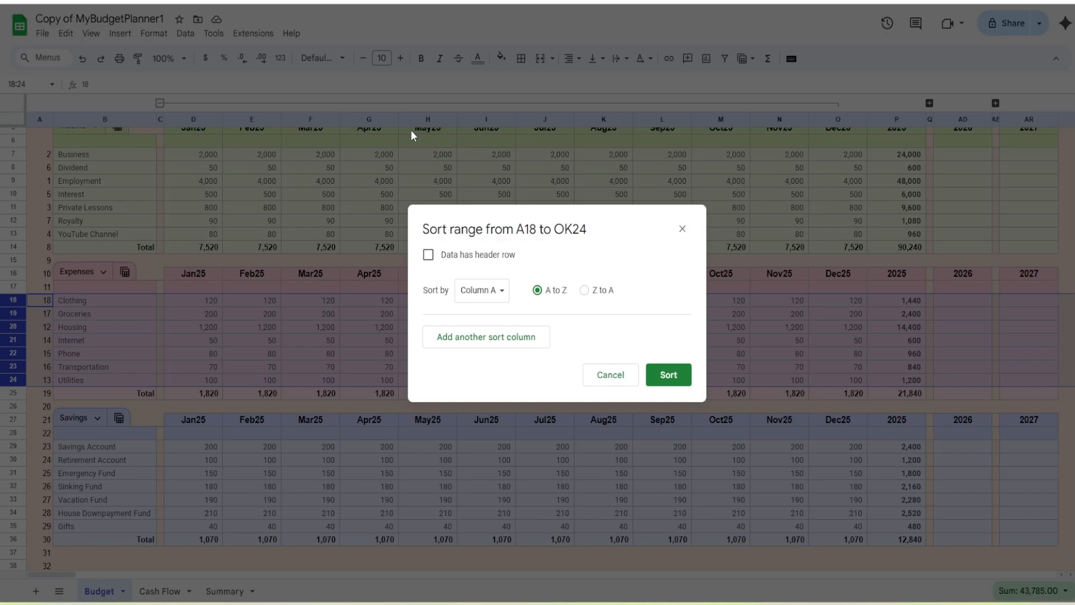
pyautogui.click(666, 379)
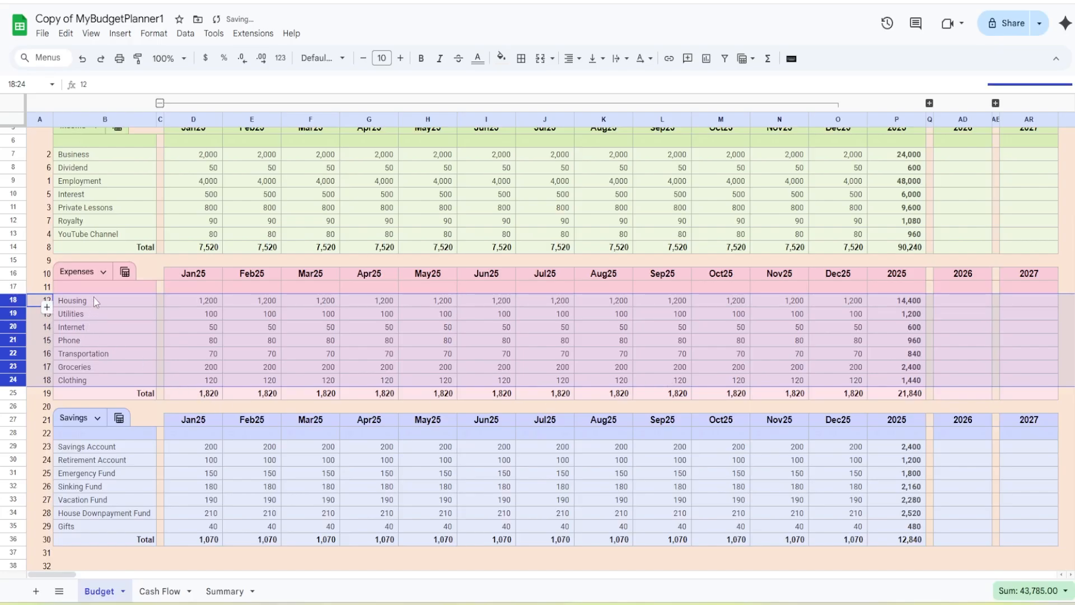
pyautogui.moveTo(94, 301); pyautogui.dragTo(108, 379)
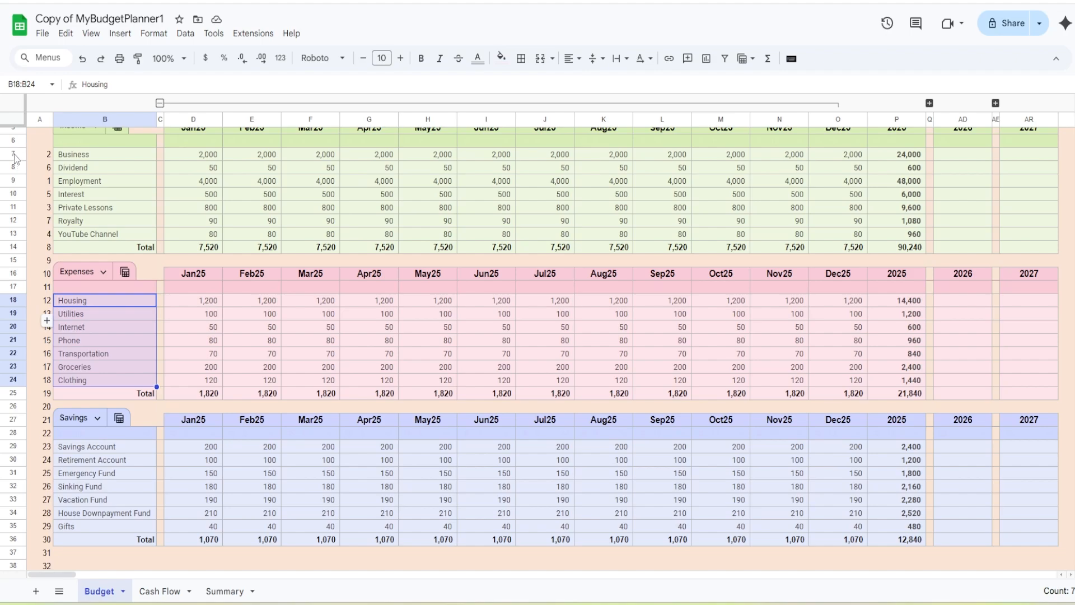
# Step: Restore the original order of the Income rows 7 to 13 by sorting them by column A, A to Z
pyautogui.moveTo(13, 154); pyautogui.dragTo(19, 234)
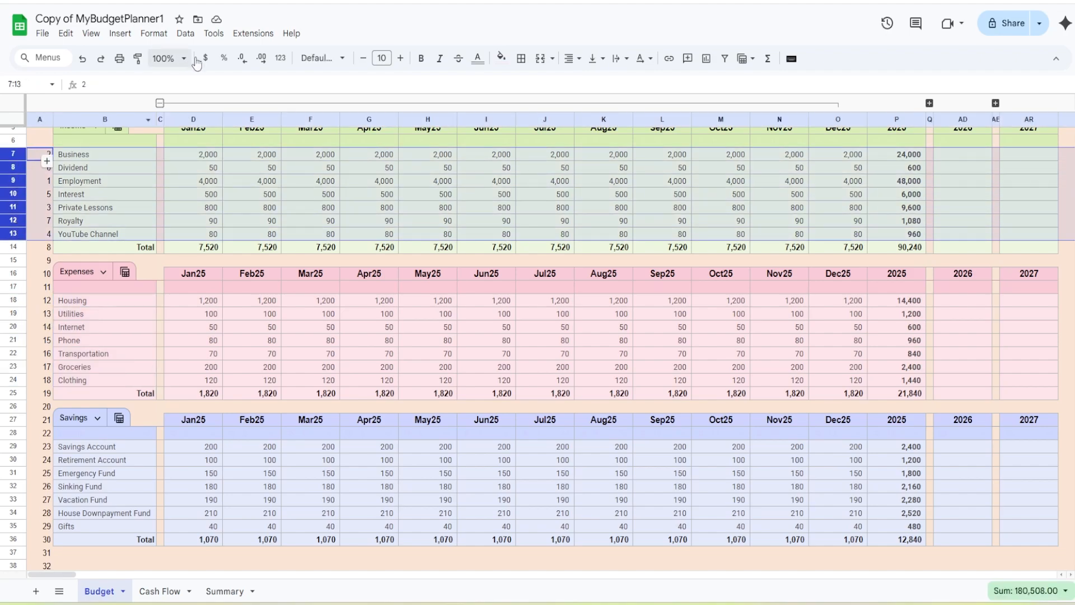
pyautogui.click(185, 33)
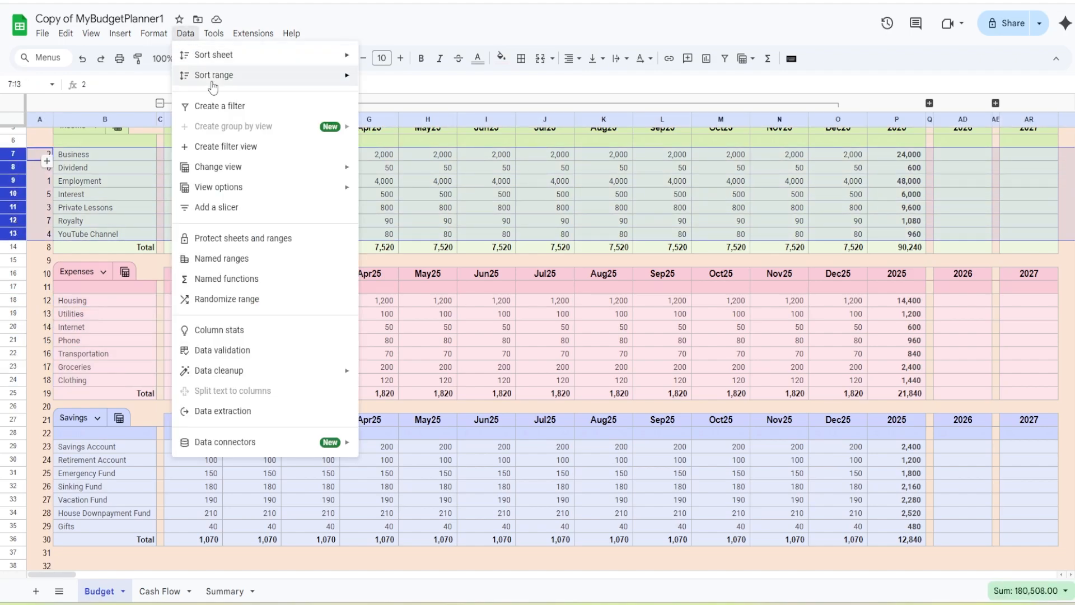
pyautogui.moveTo(213, 82)
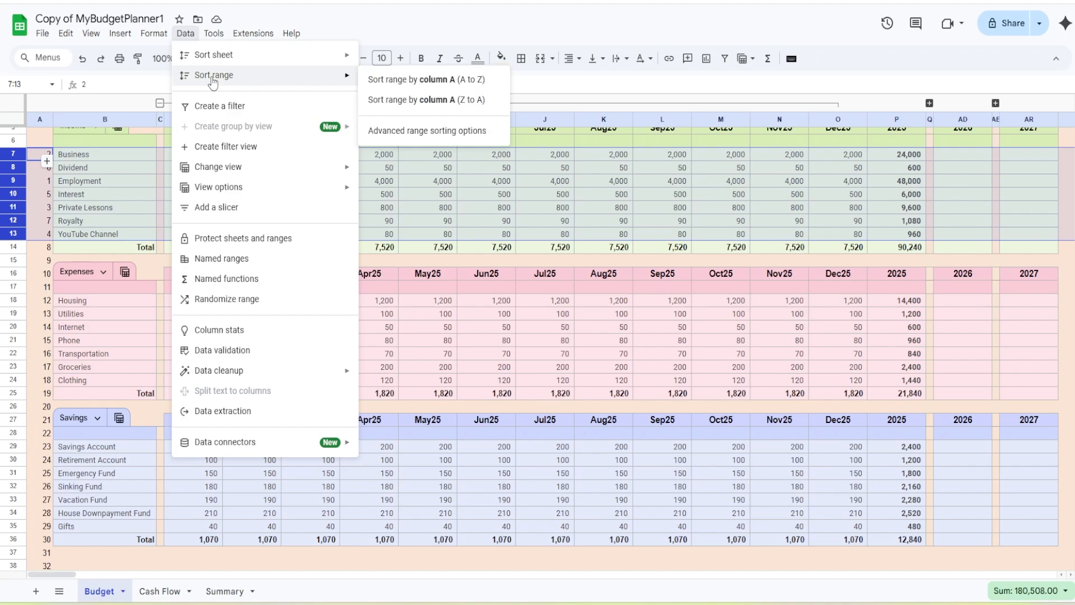
pyautogui.click(418, 132)
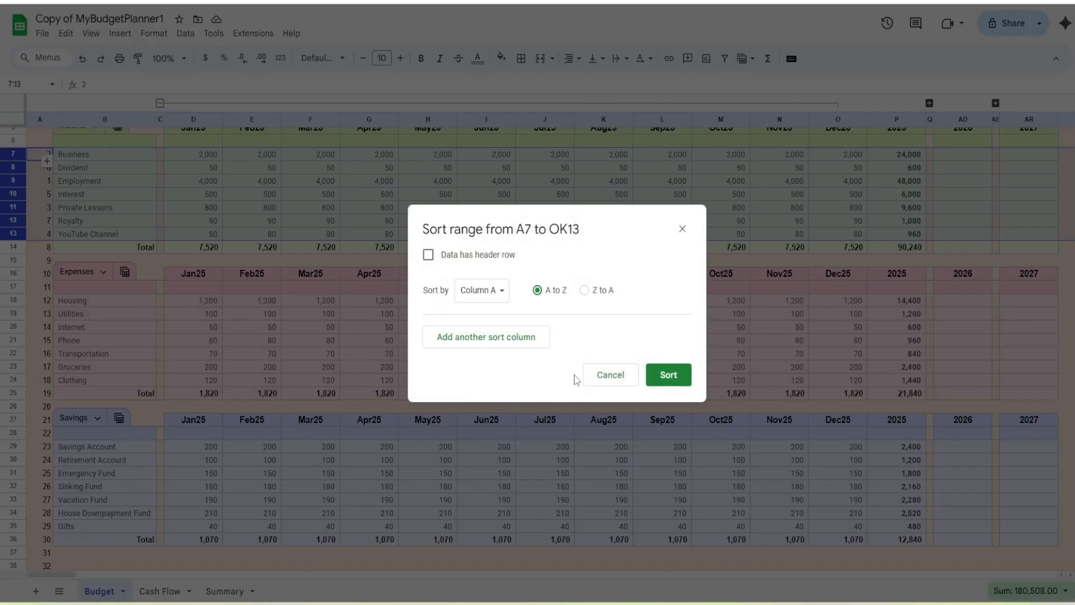
pyautogui.click(669, 374)
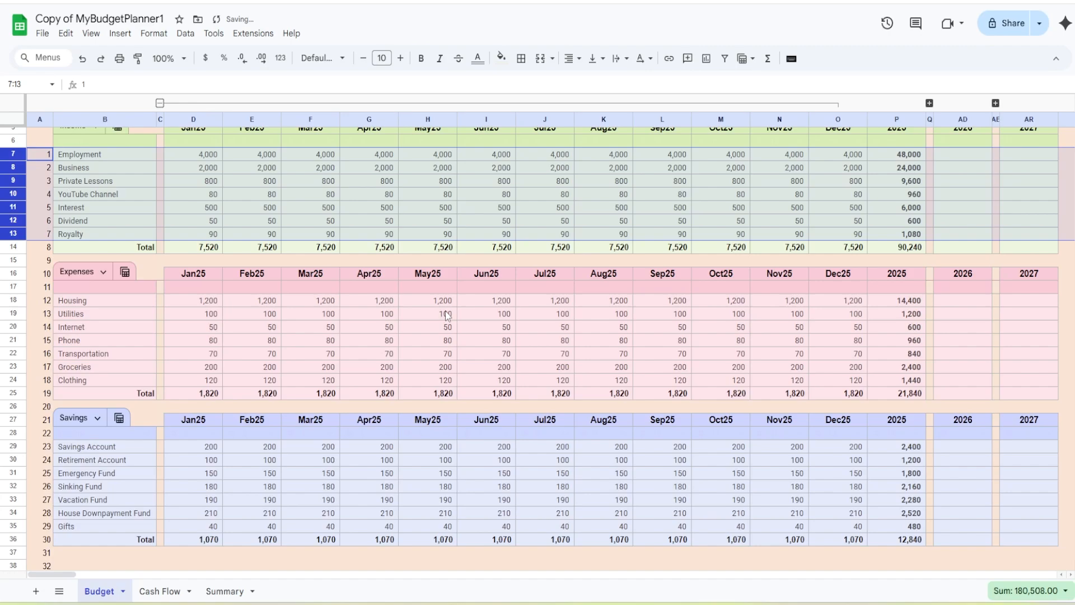
pyautogui.scroll(2, 181, 274)
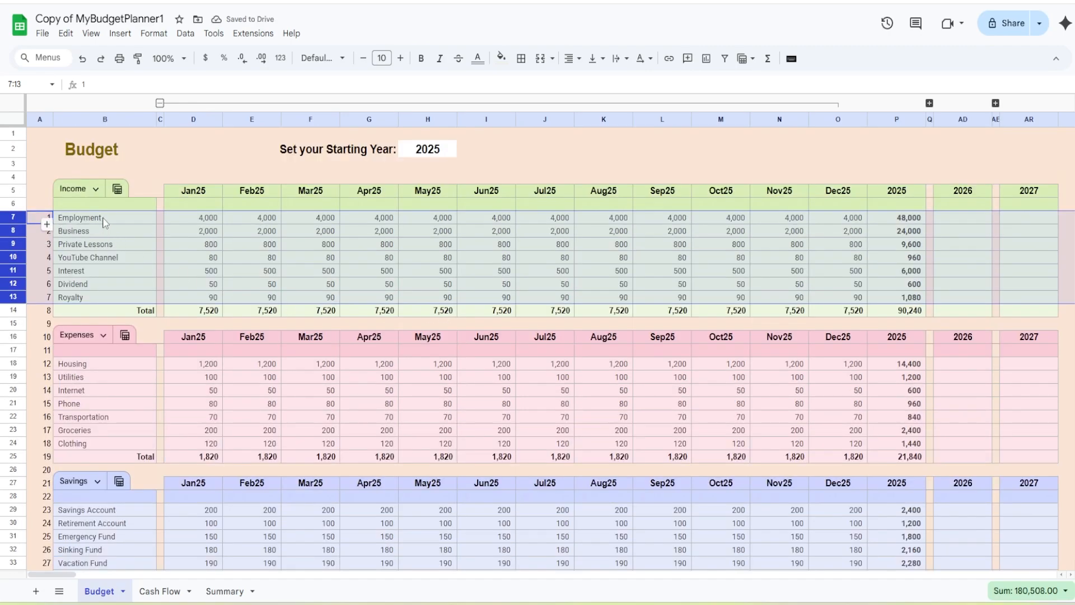
pyautogui.moveTo(101, 217); pyautogui.dragTo(111, 301)
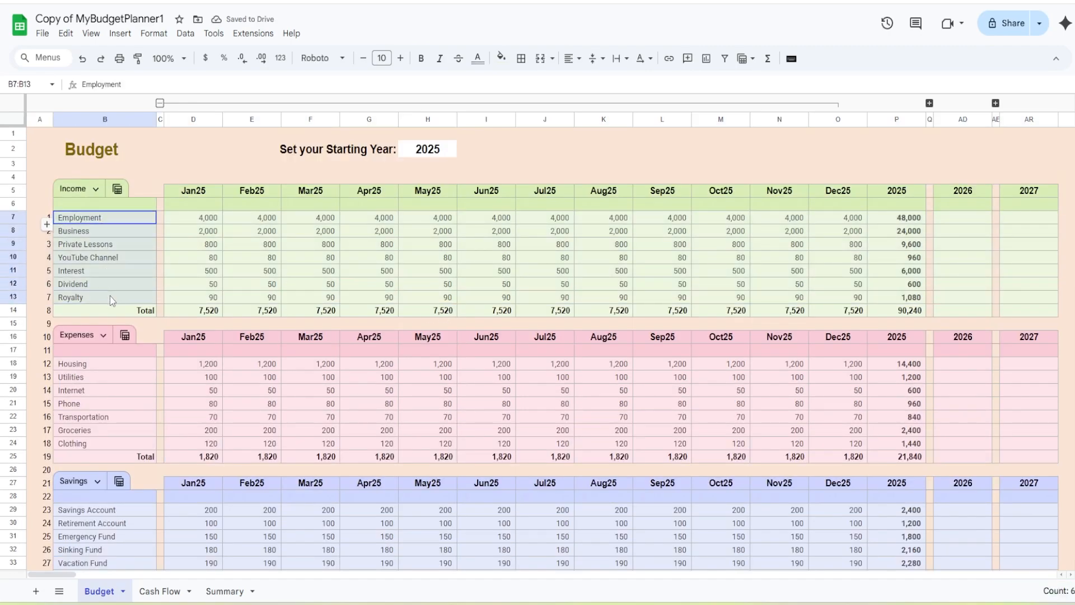
# Step: Recolor all text in column A to match the sheet's peach background by sampling the background color
pyautogui.click(37, 120)
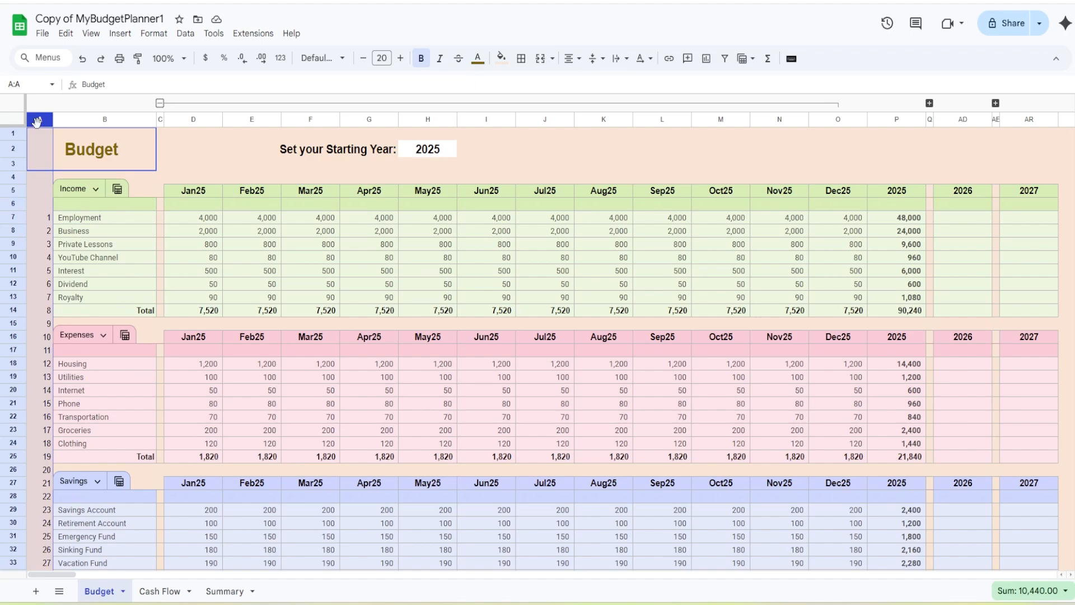
pyautogui.click(478, 60)
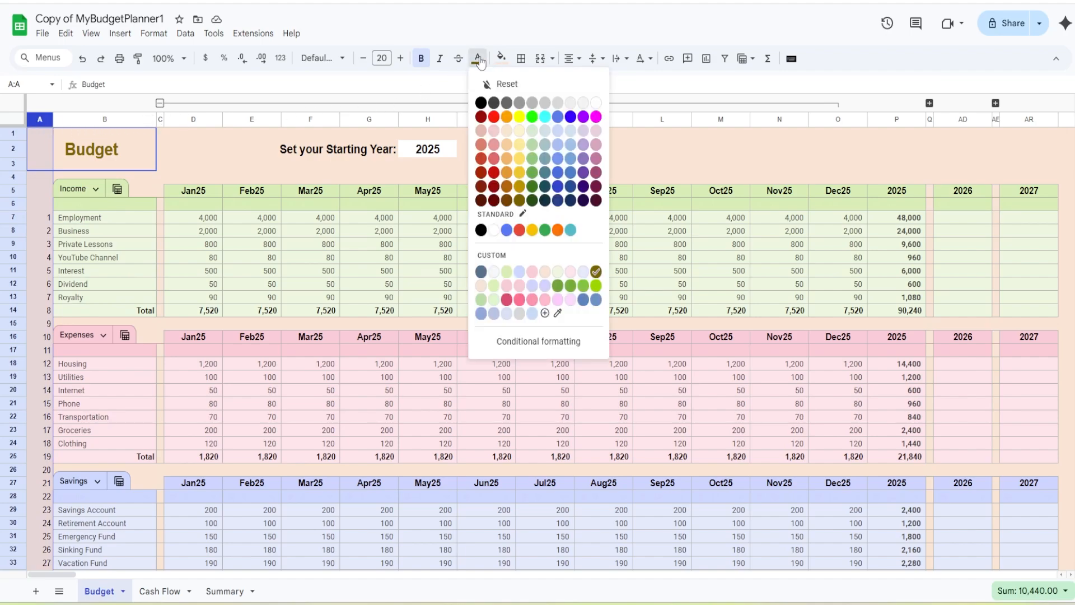
pyautogui.click(557, 315)
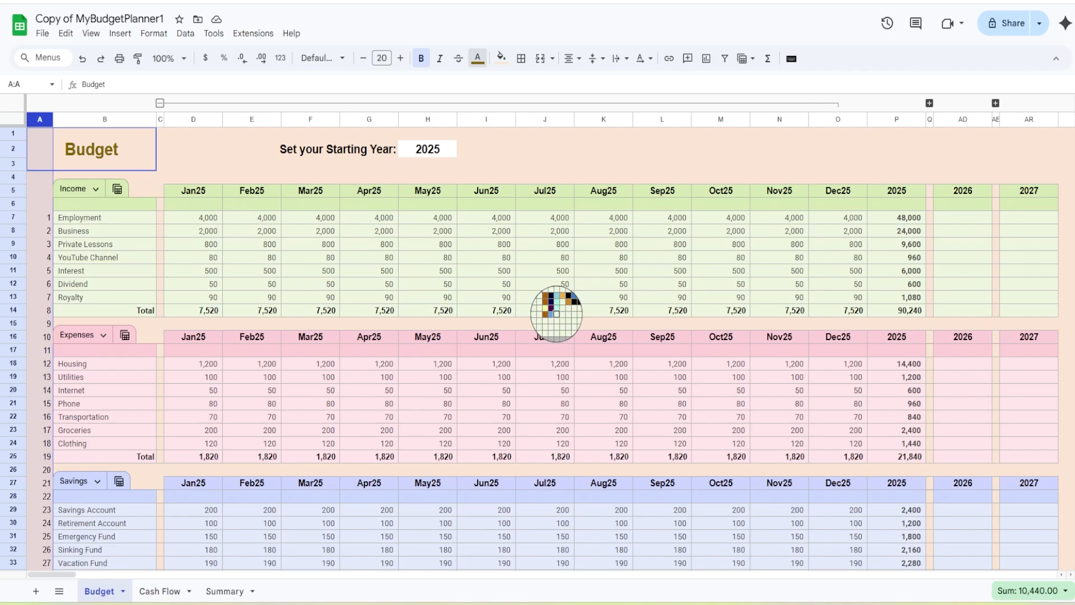
pyautogui.click(558, 160)
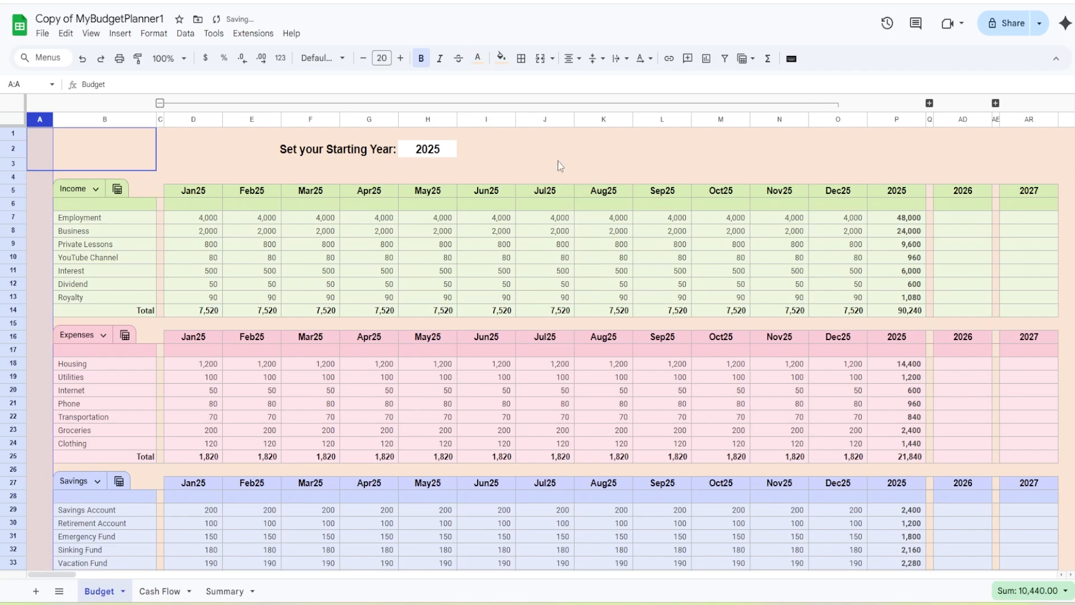
# Step: Set the text color of the Budget title in A1:B3 to the custom color #806000
pyautogui.click(40, 136)
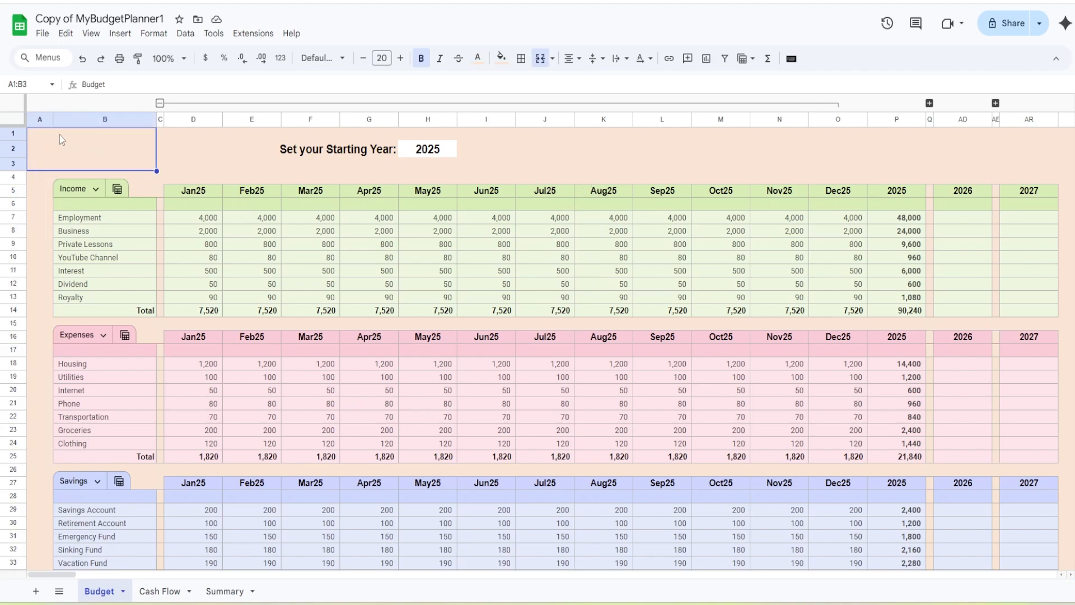
pyautogui.click(476, 58)
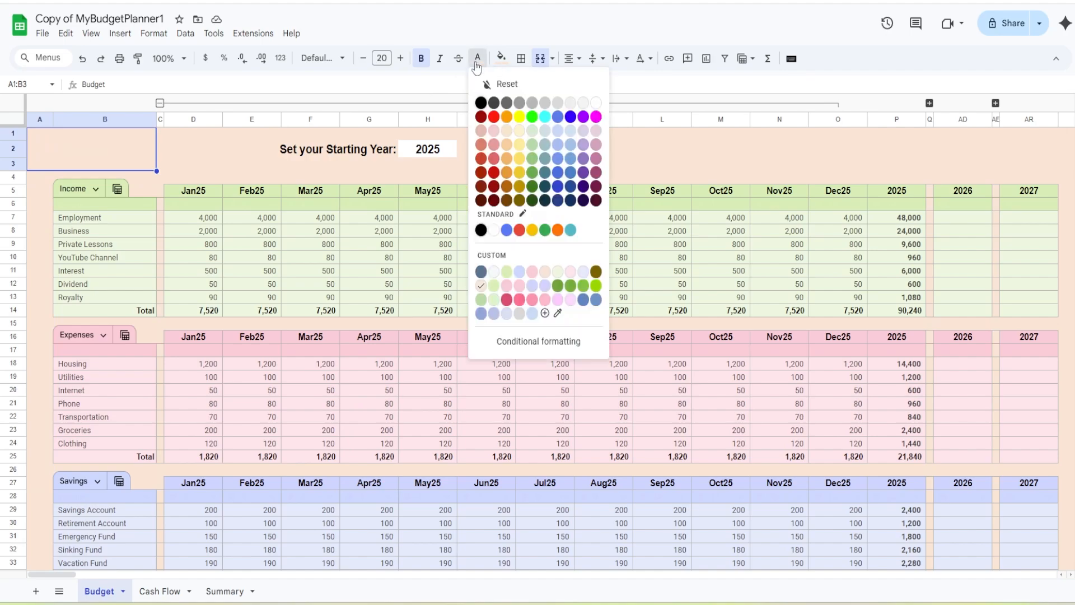
pyautogui.click(545, 312)
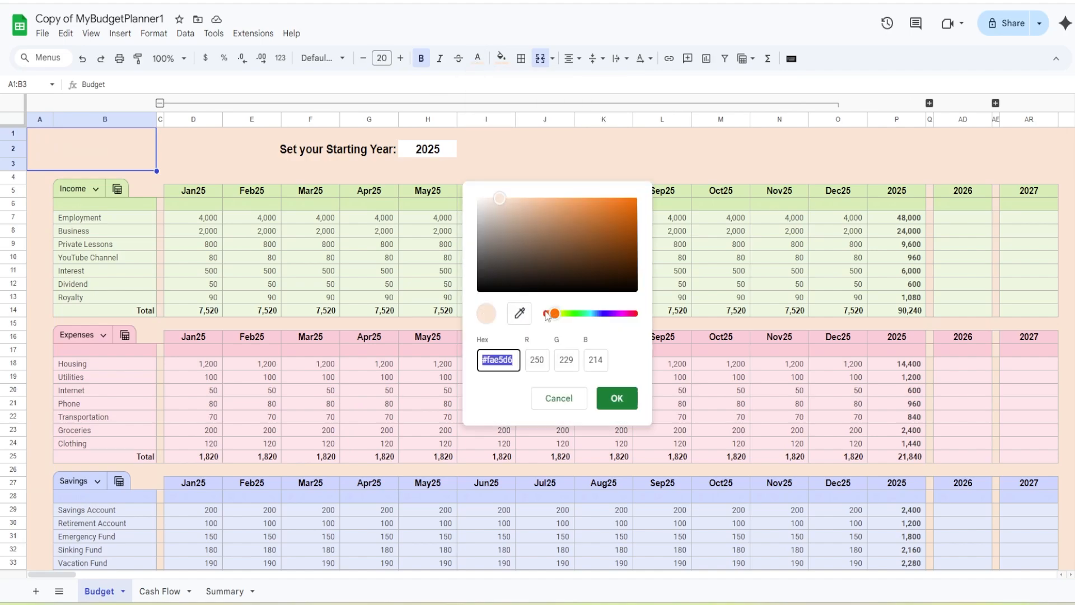
pyautogui.moveTo(492, 359); pyautogui.dragTo(526, 365)
pyautogui.click(497, 359)
pyautogui.write('8060')
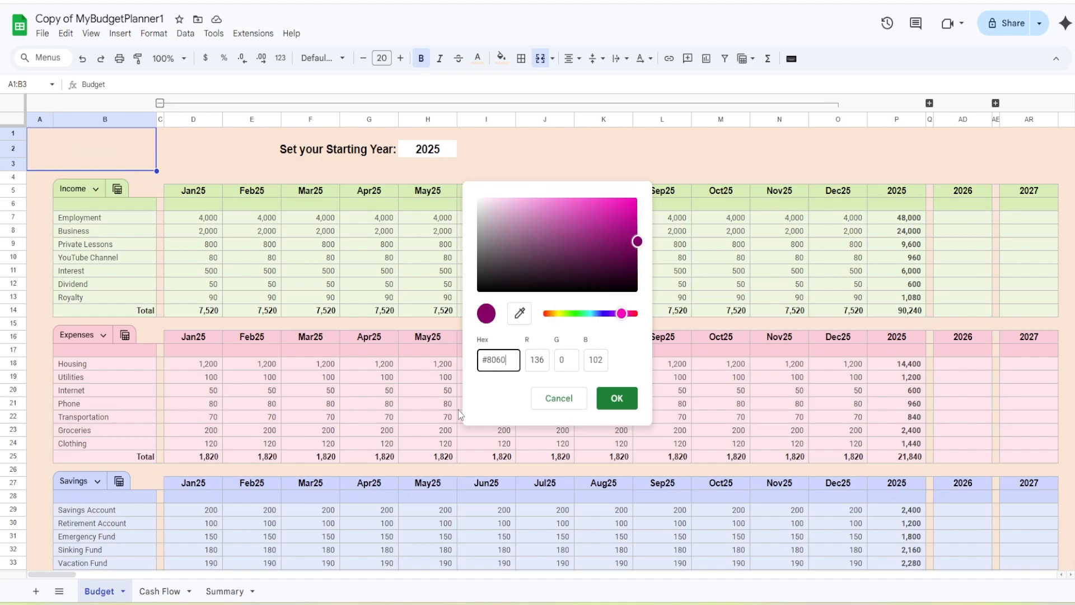
pyautogui.write('00')
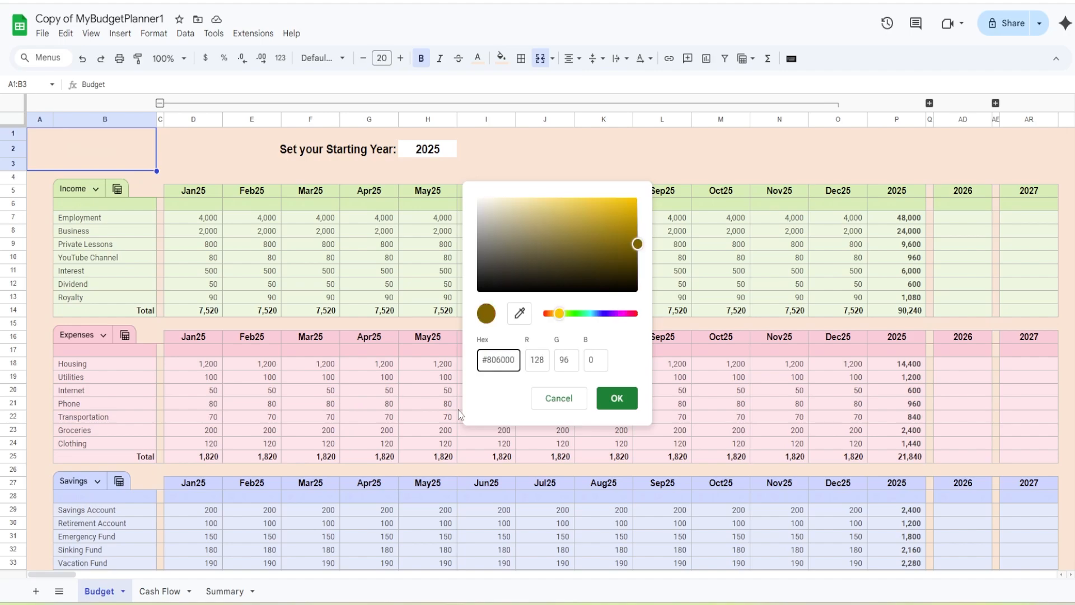
pyautogui.click(617, 399)
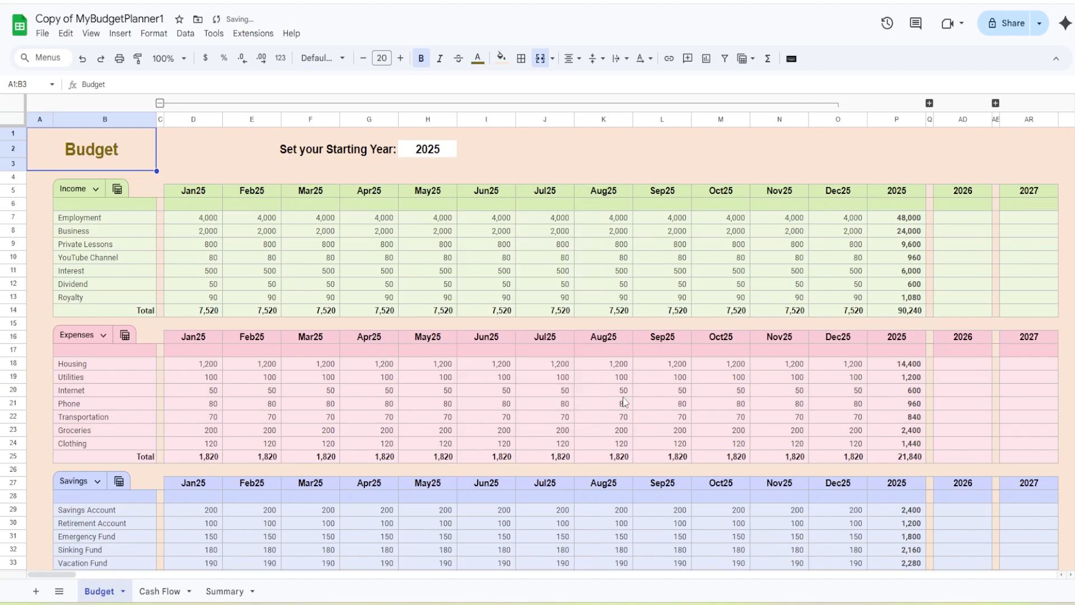
pyautogui.click(204, 176)
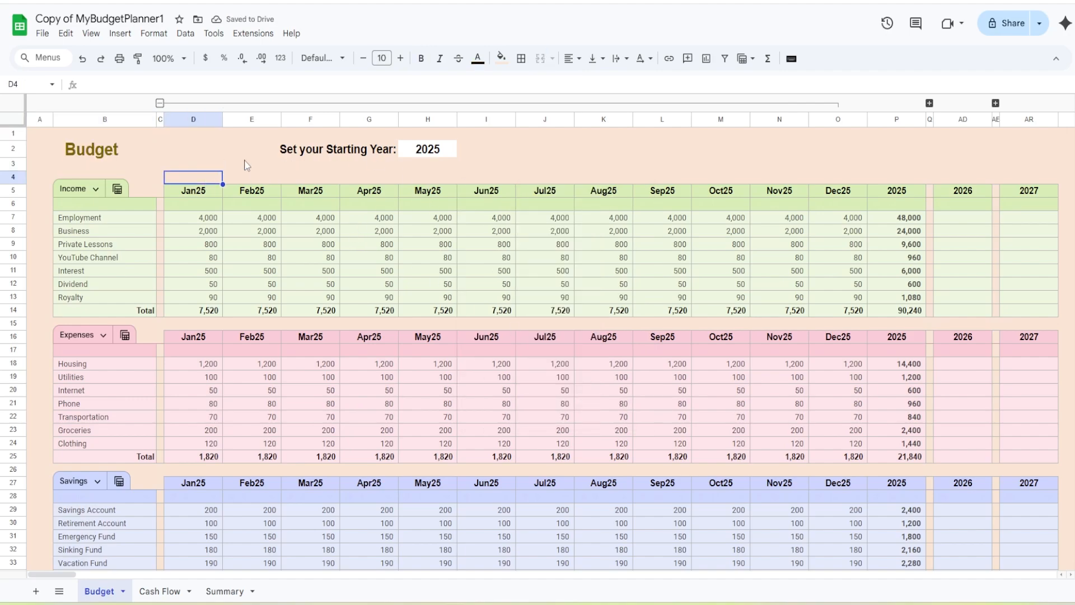